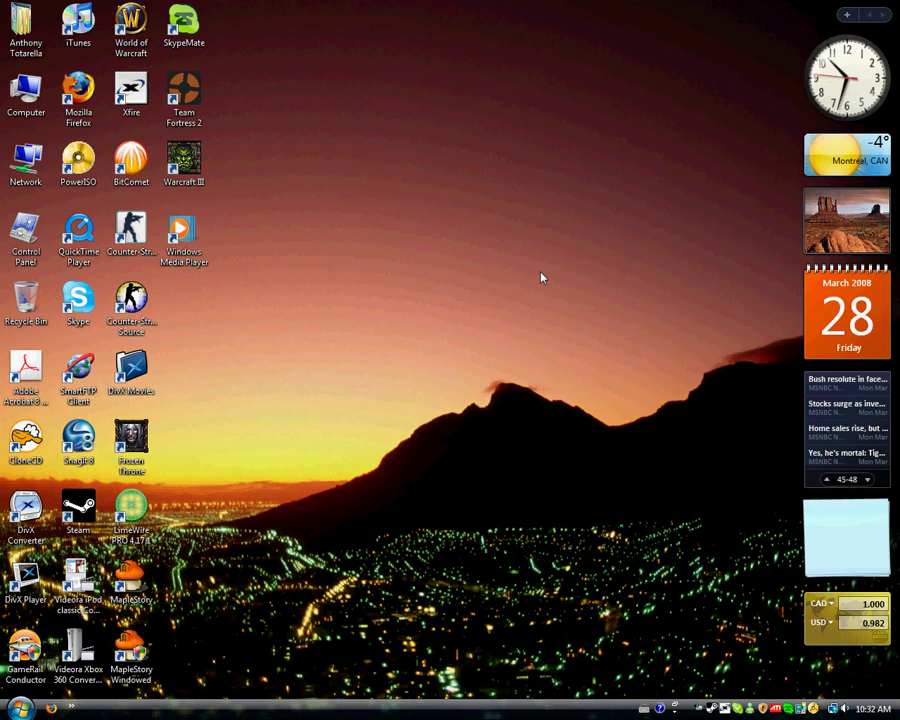
Step: Select the Mozilla Firefox shortcut on the Vista desktop
click(90, 108)
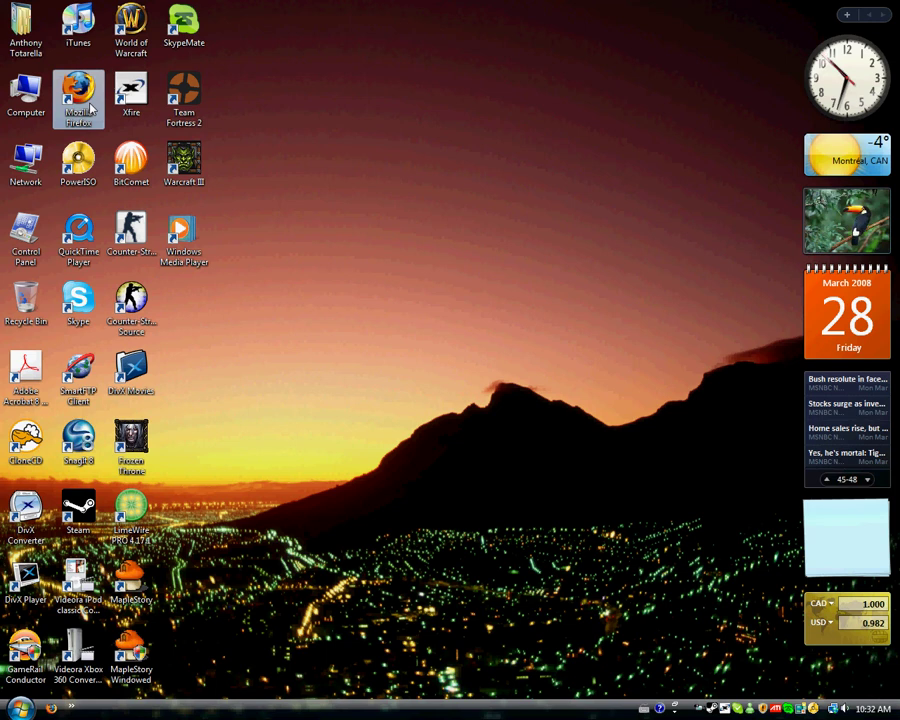
Step: Launch Firefox and load ventrilo.com in the address bar
double_click(90, 108)
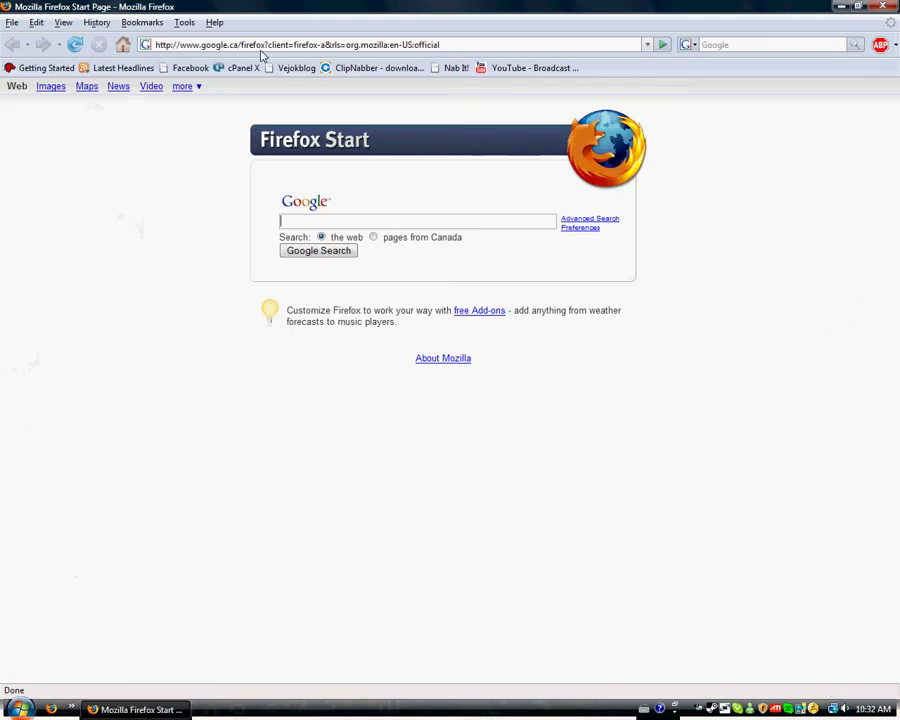
click(267, 44)
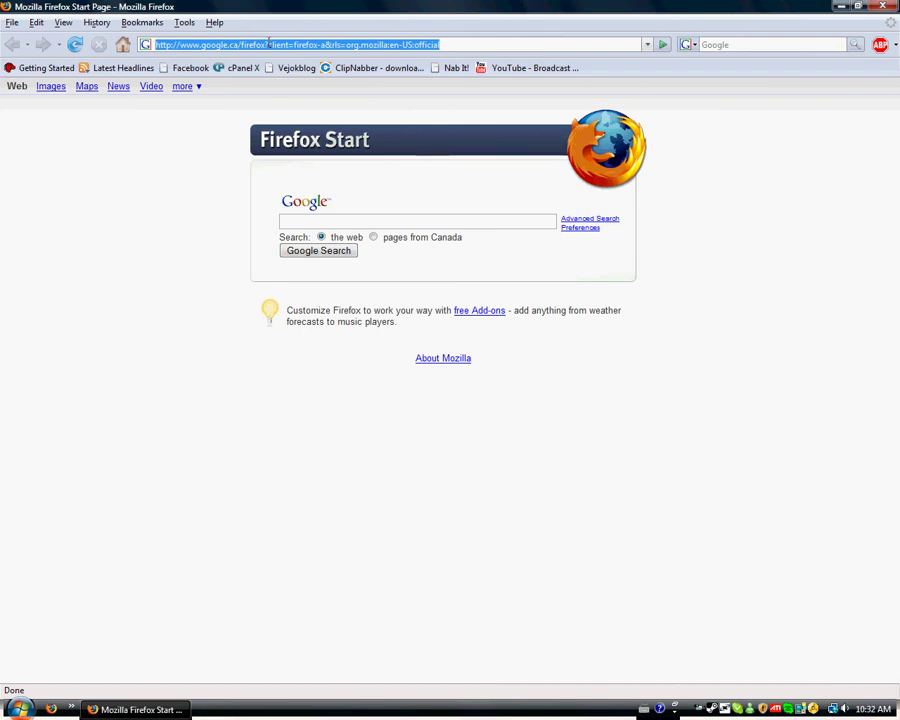
text(ve)
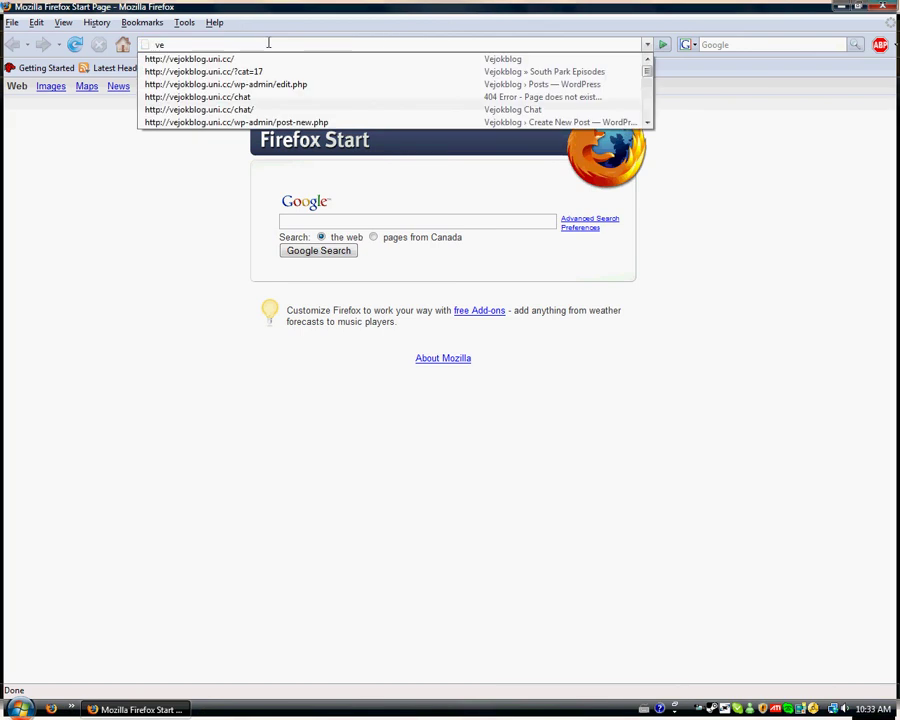
text(ntr)
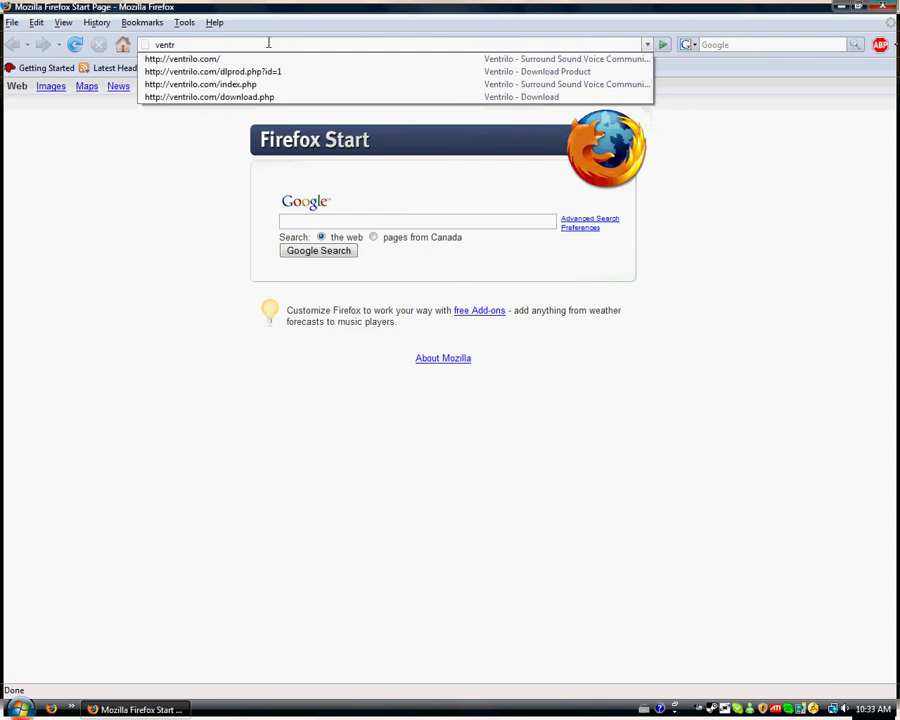
text(ilo.com)
key(Return)
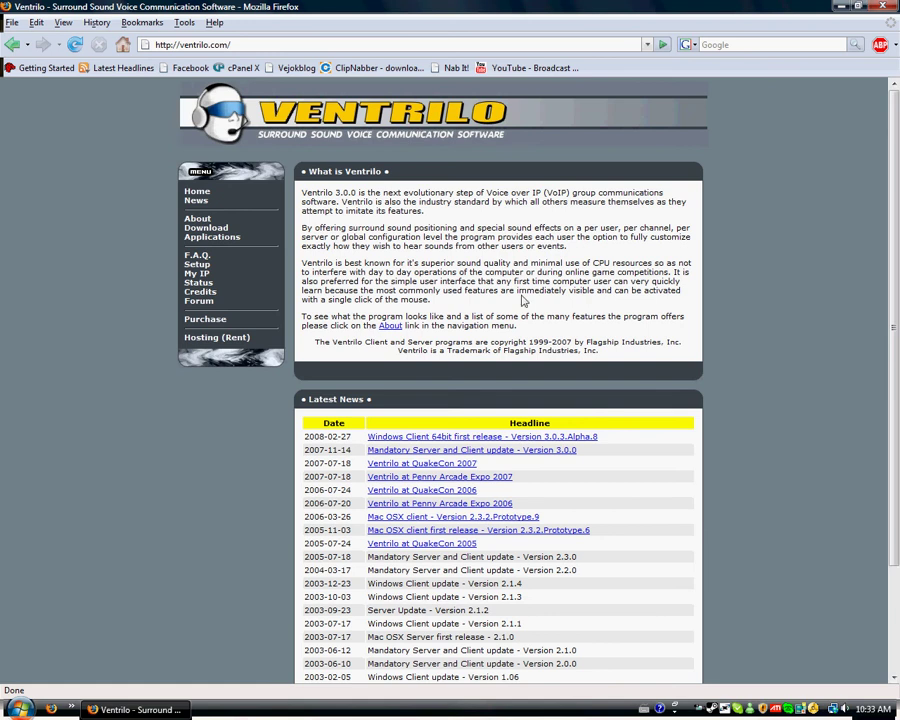
Step: Go to the Ventrilo Download page and clear an accidental text selection
click(212, 228)
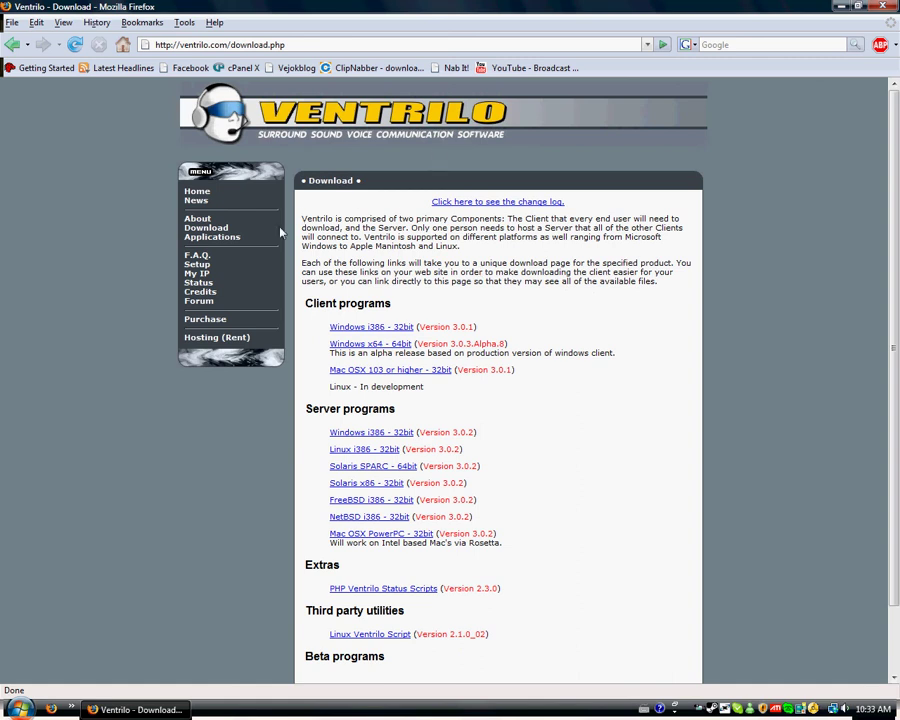
drag(304, 310, 392, 302)
click(377, 293)
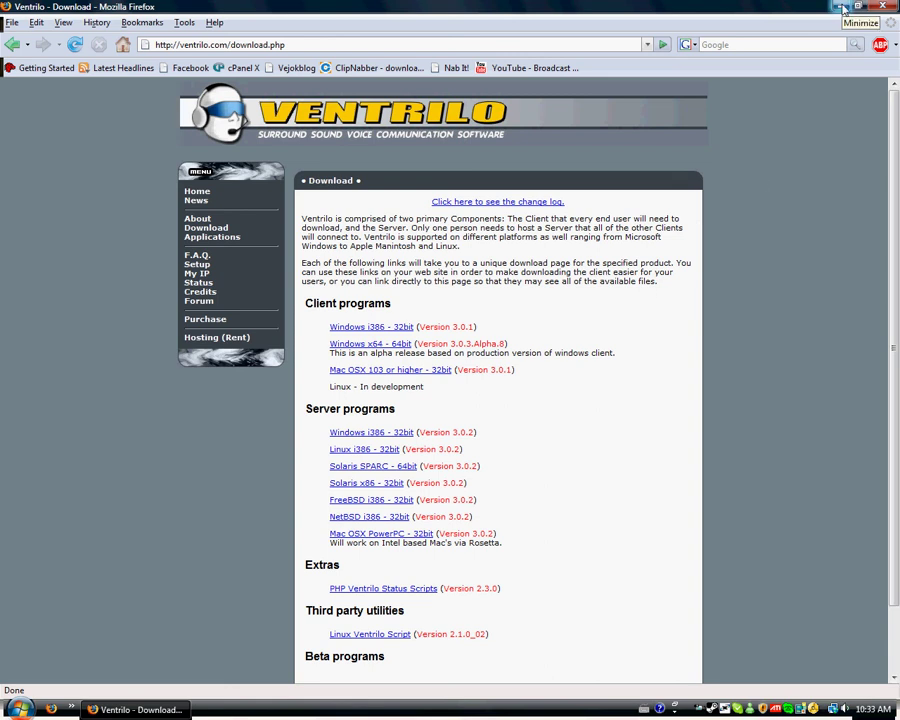
Step: Minimize Firefox, check Computer Properties shows a 32-bit system, then close it
click(843, 8)
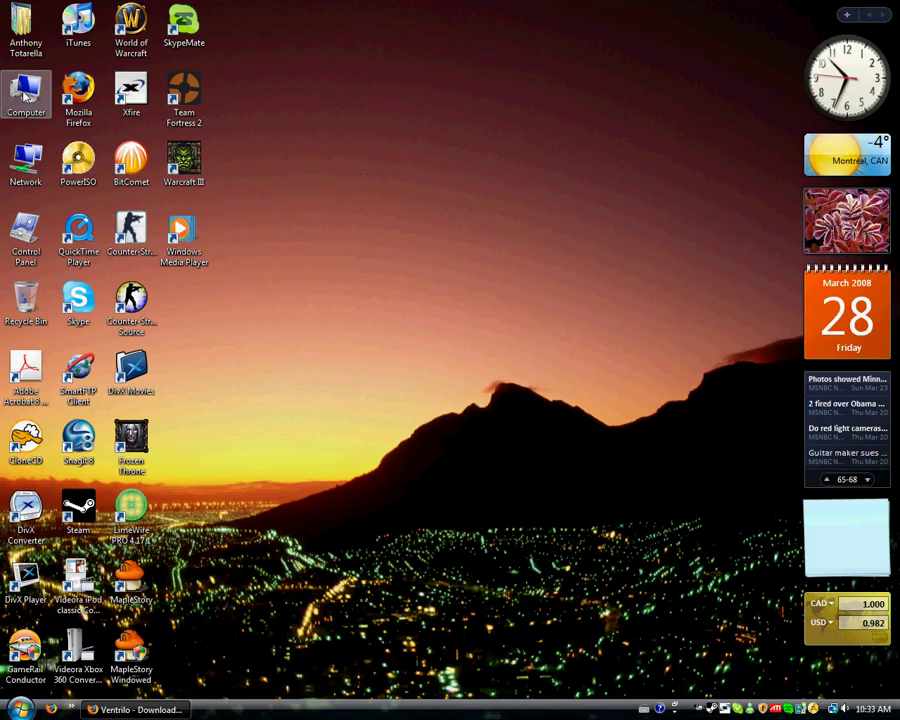
right_click(24, 95)
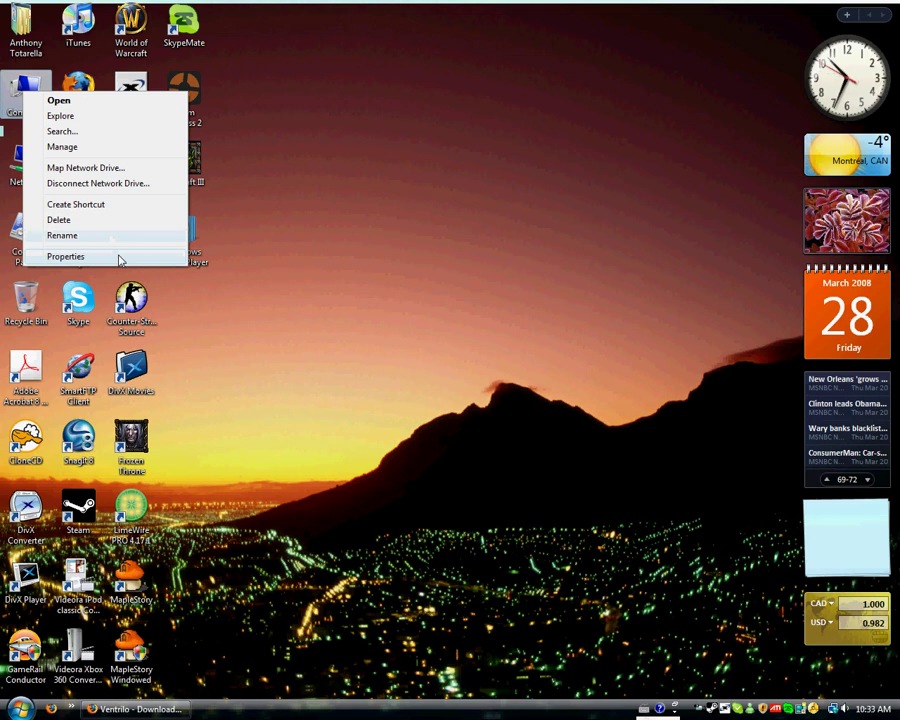
click(118, 260)
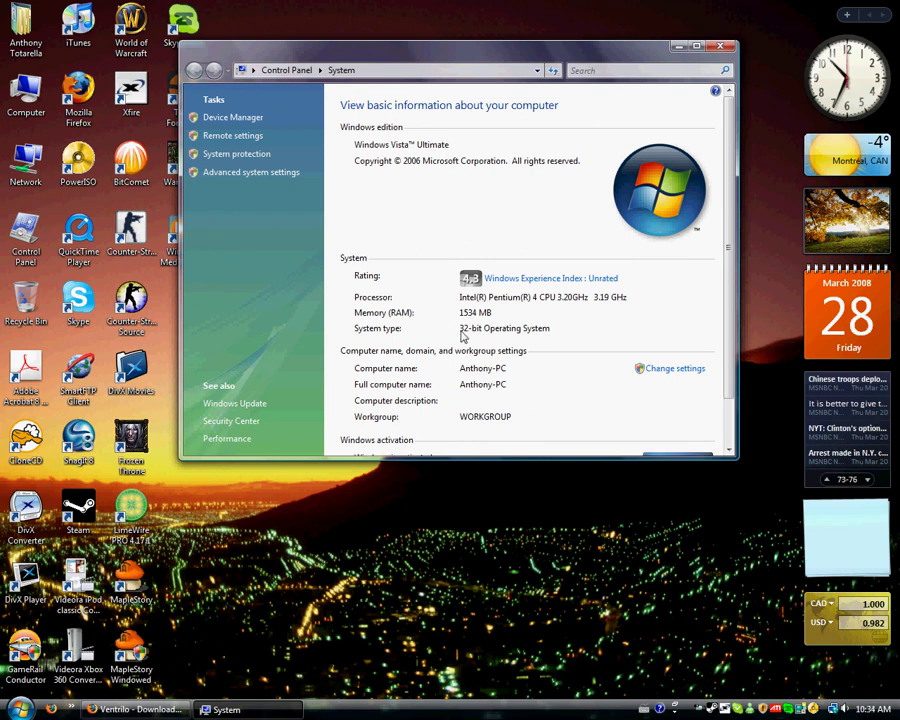
key(alt+F4)
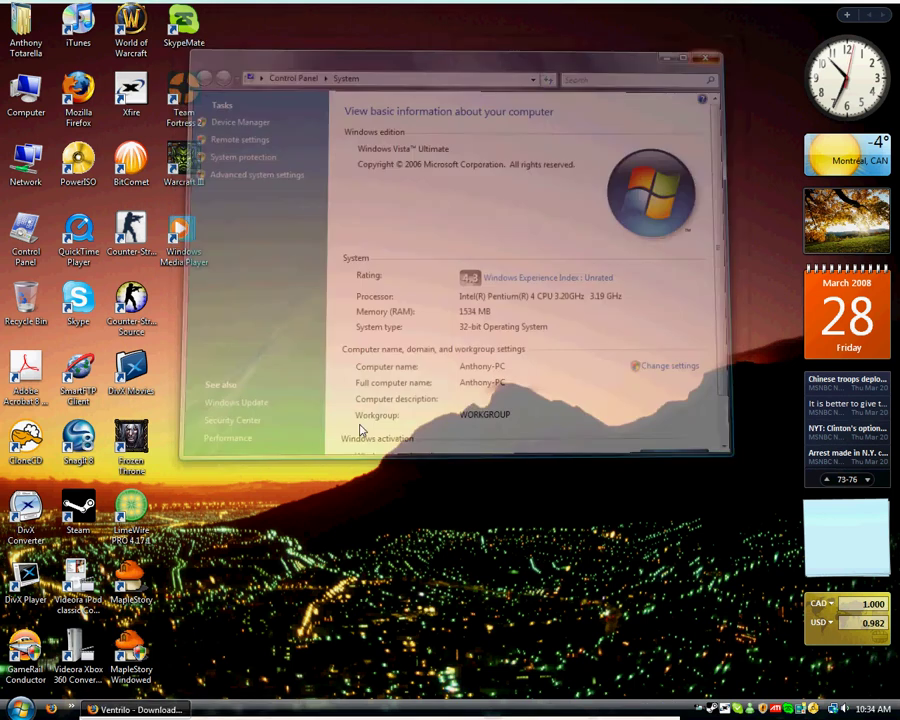
Step: Download the Windows i386 32-bit Ventrilo client, agree to terms, and run the installer
key(alt+Tab)
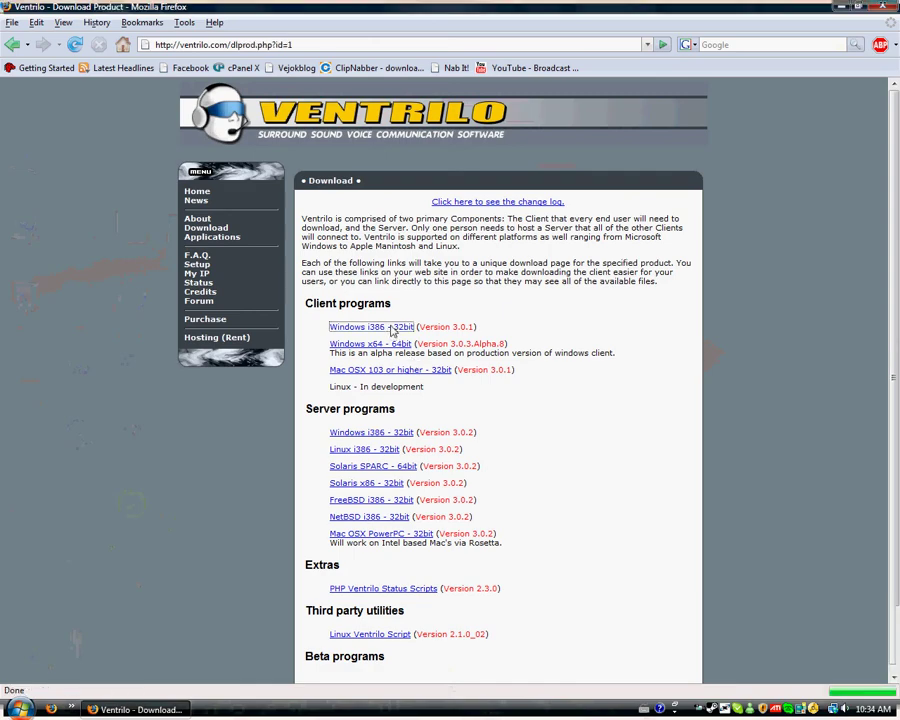
click(392, 330)
click(358, 571)
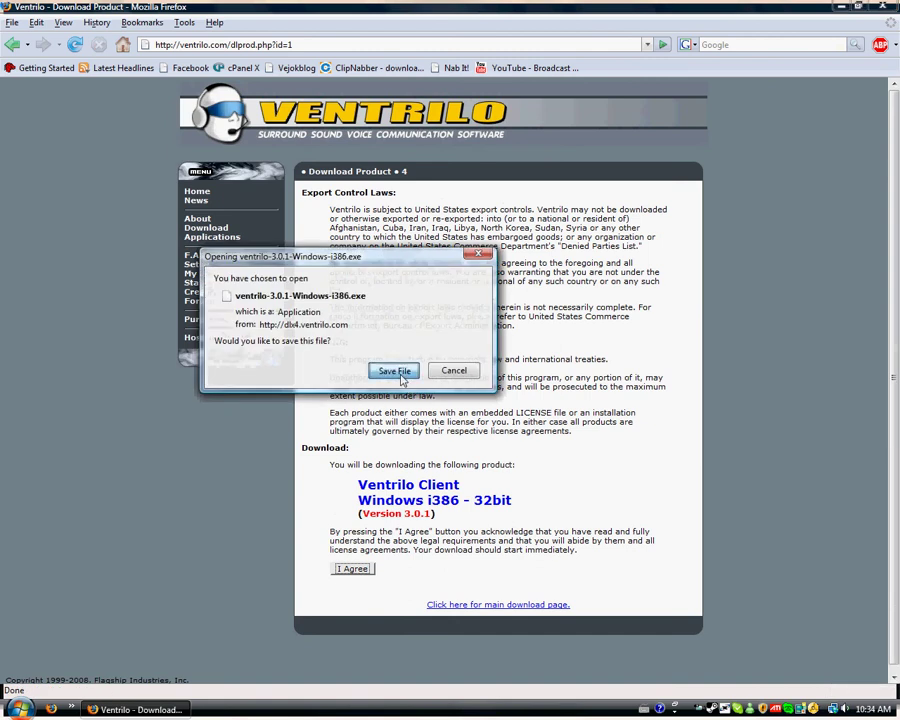
click(396, 371)
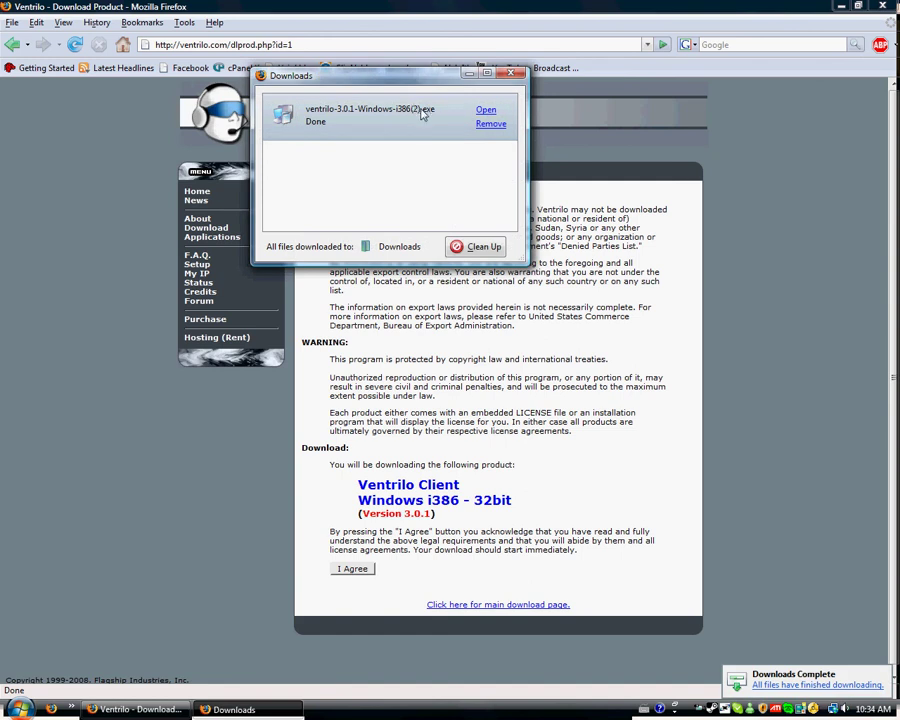
click(485, 111)
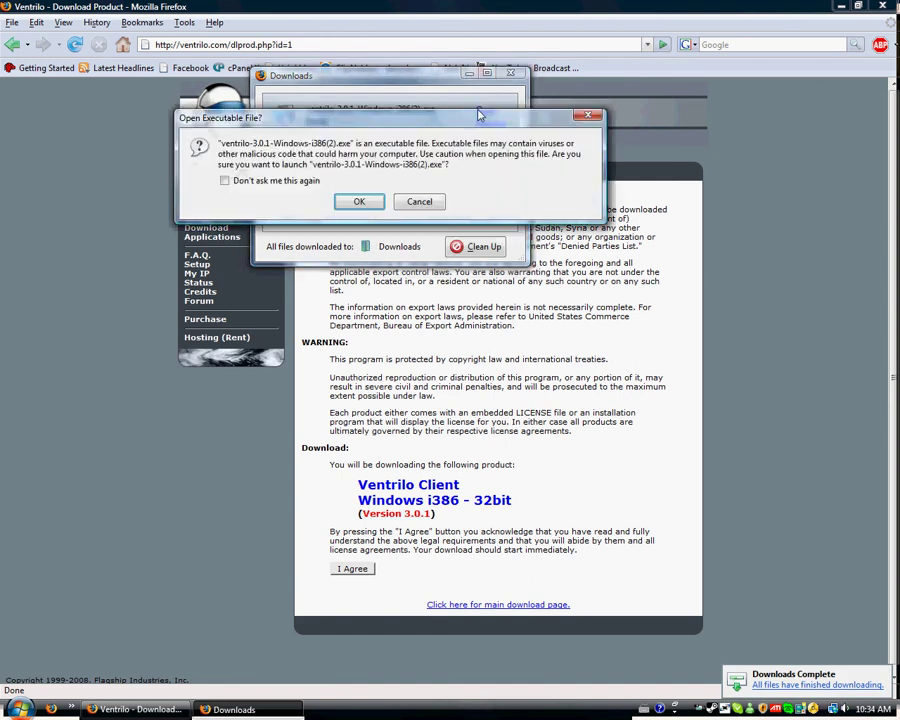
click(357, 202)
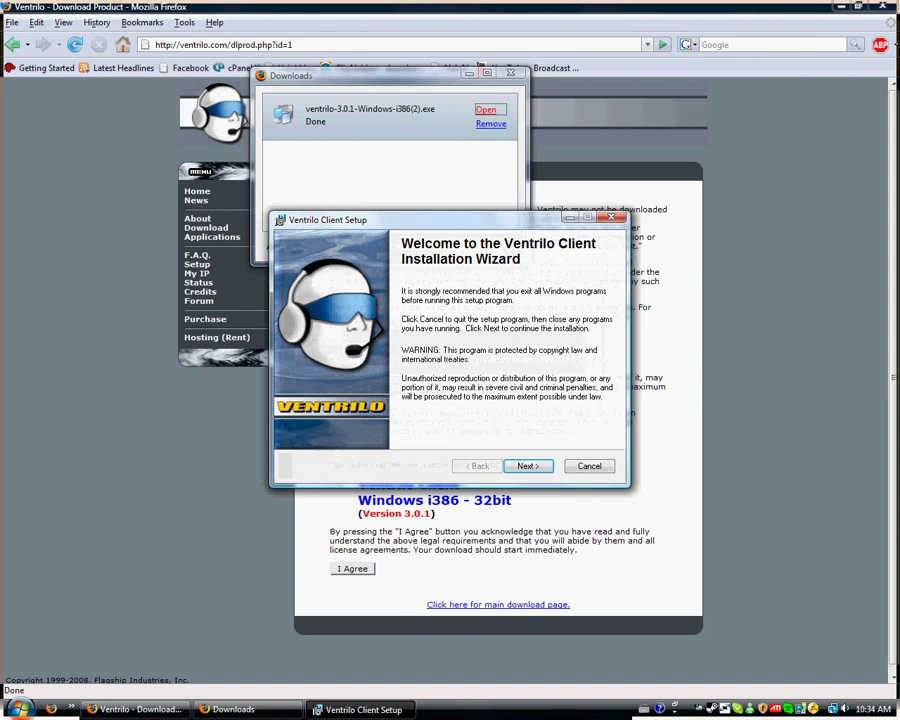
Step: Accept the license and install with default user details into C:\Program Files\Ventrilo\
click(468, 75)
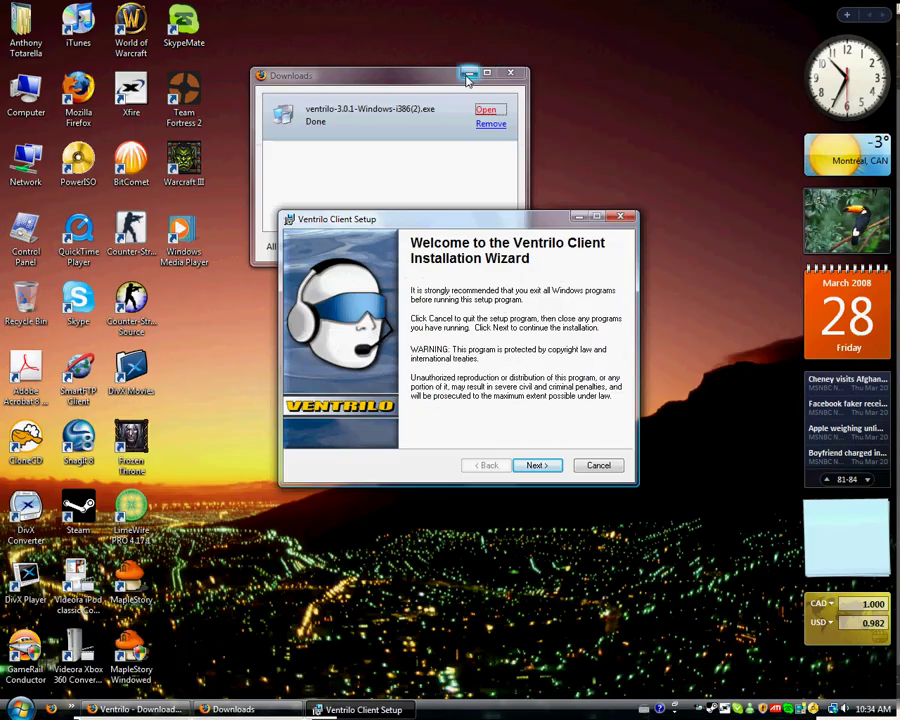
click(468, 75)
drag(490, 218, 492, 175)
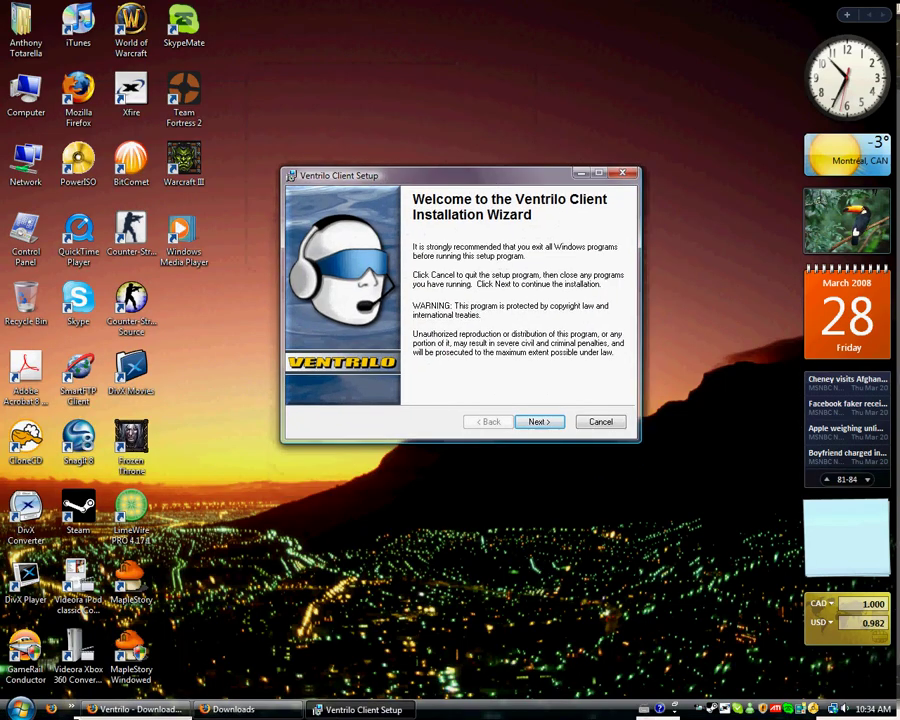
key(Return)
key(alt+a)
key(Return)
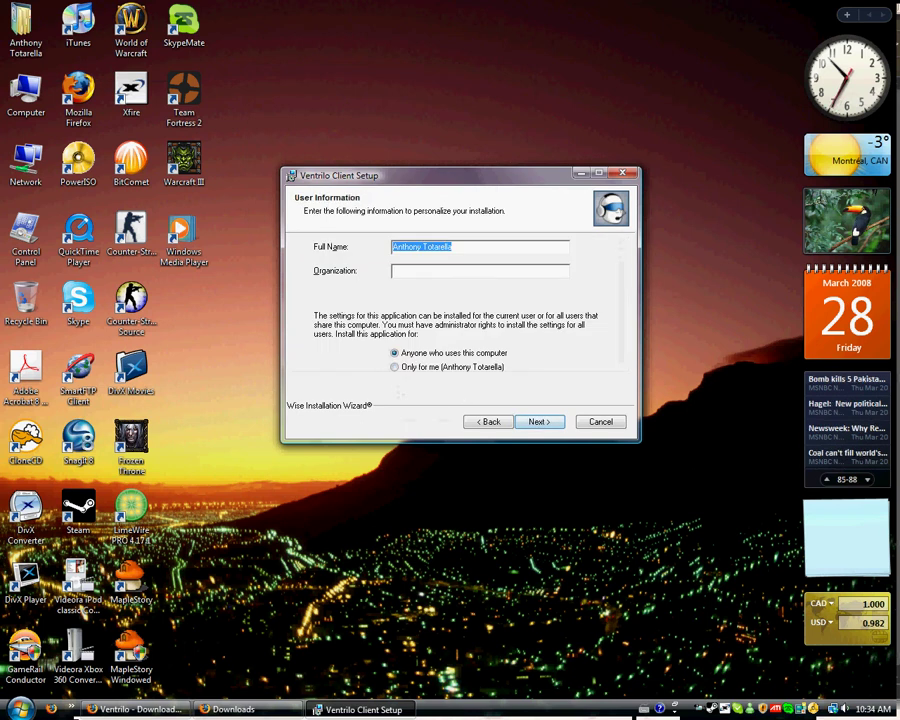
click(412, 159)
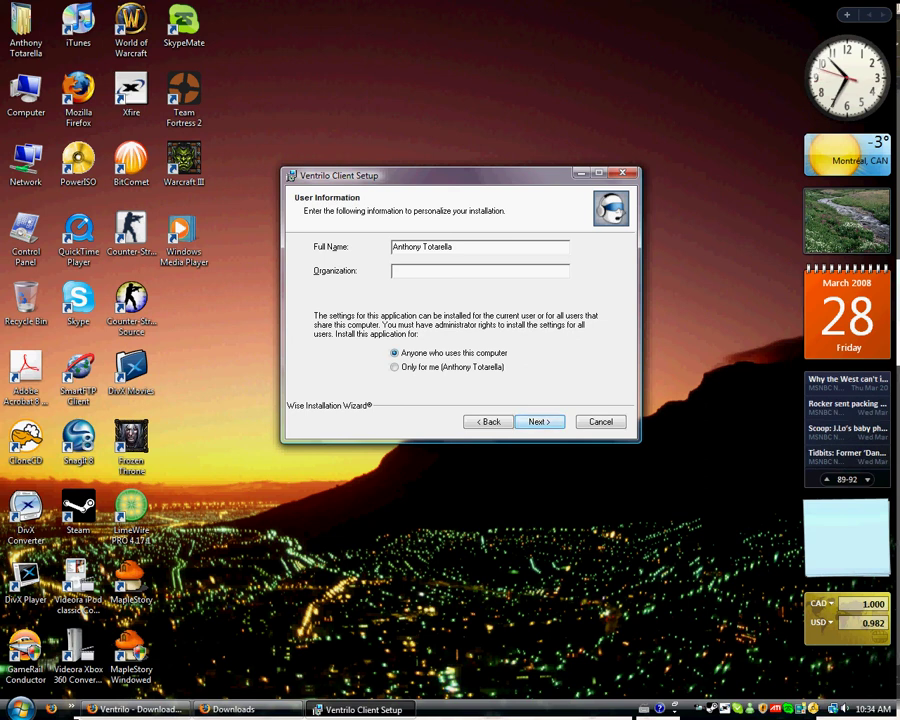
key(Return)
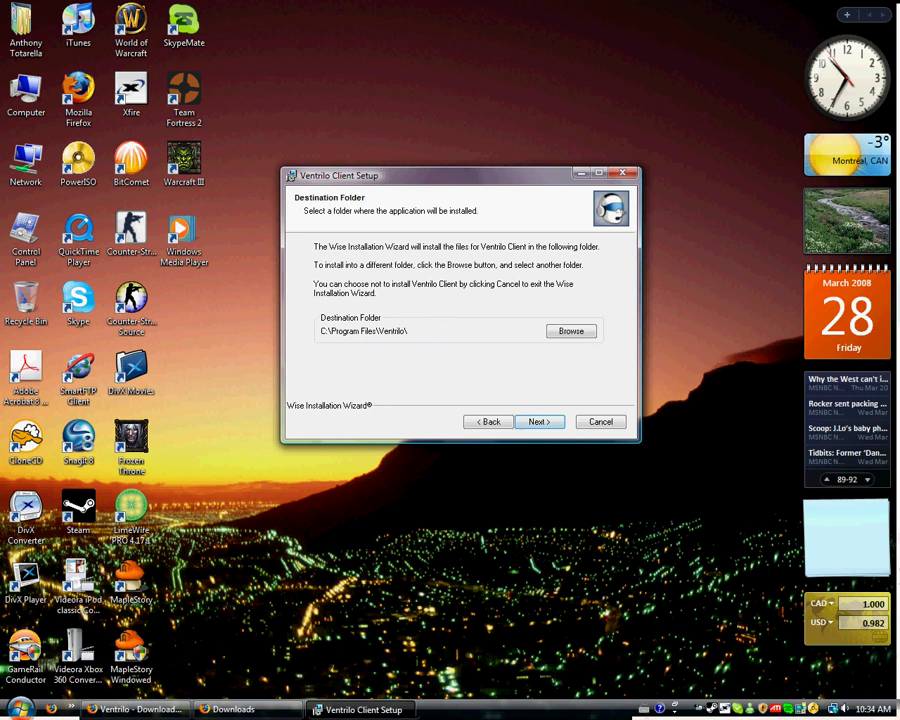
key(Return)
key(Return)
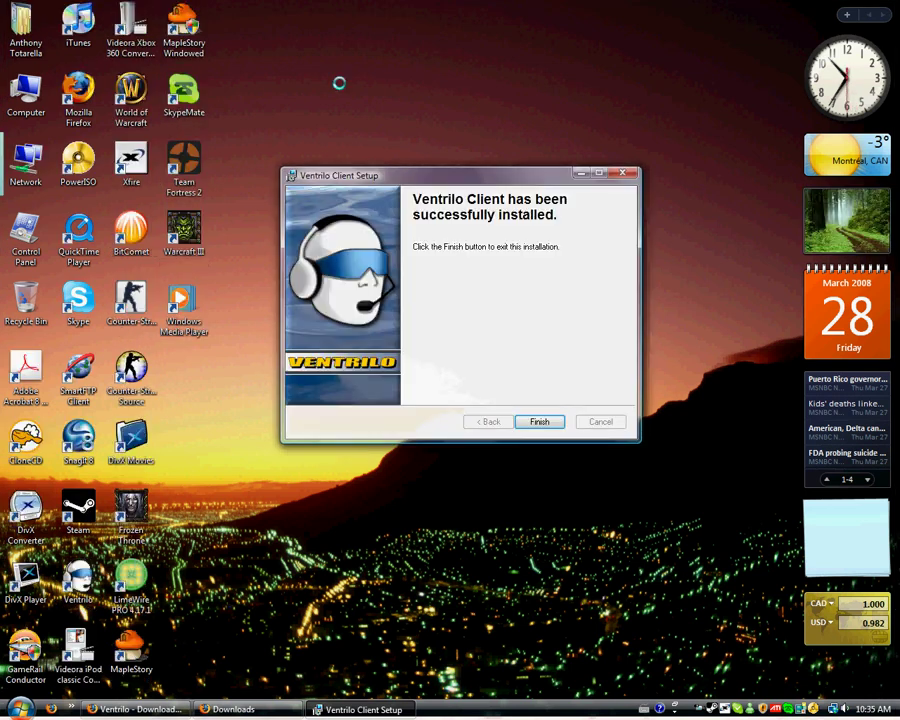
Step: Close the installer, launch Ventrilo, and delete the saved Hellsgamers server entry
drag(416, 178, 400, 107)
click(509, 350)
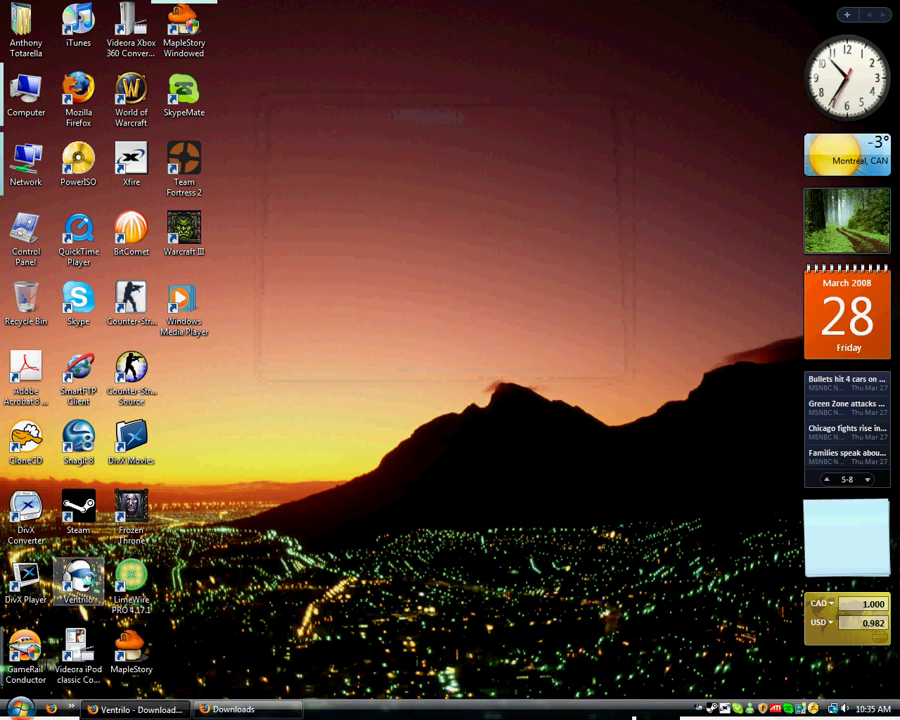
double_click(78, 578)
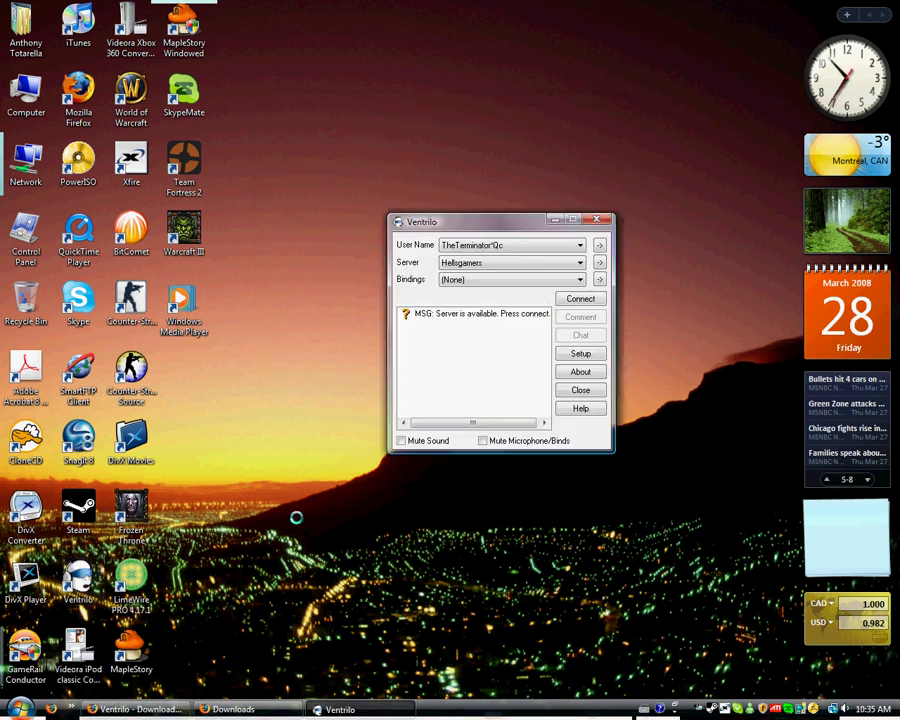
click(599, 264)
click(520, 247)
click(479, 456)
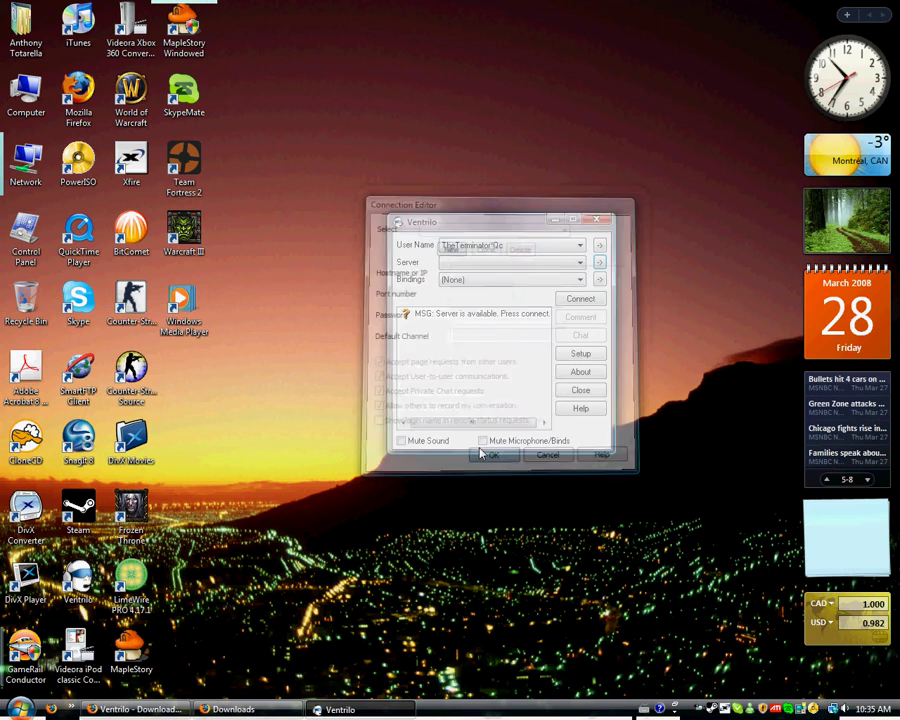
Step: Delete the existing user profile and move the Ventrilo window up and left
click(599, 245)
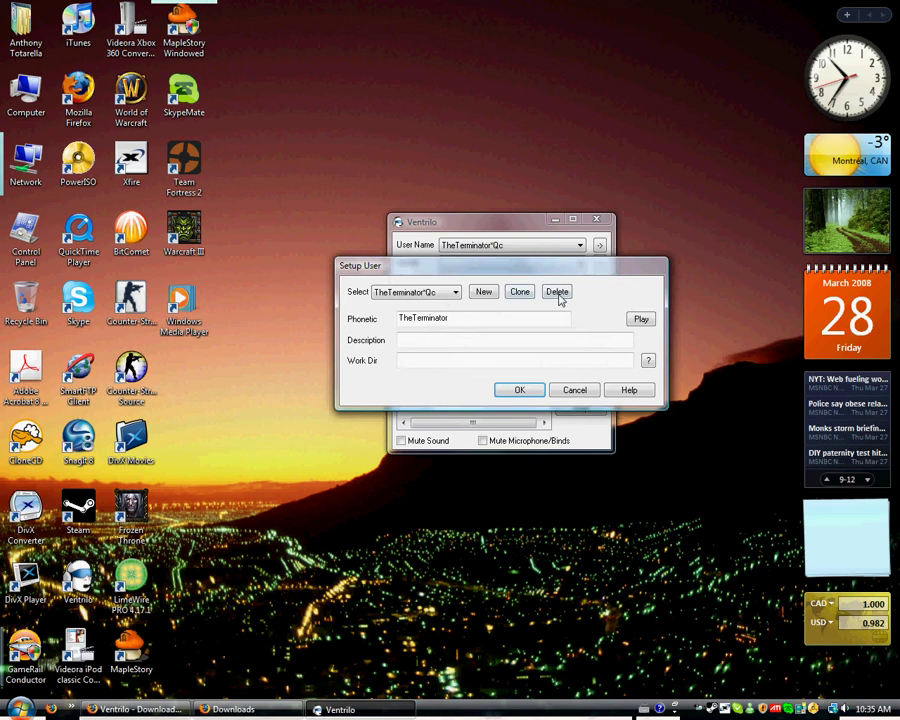
click(557, 292)
click(530, 389)
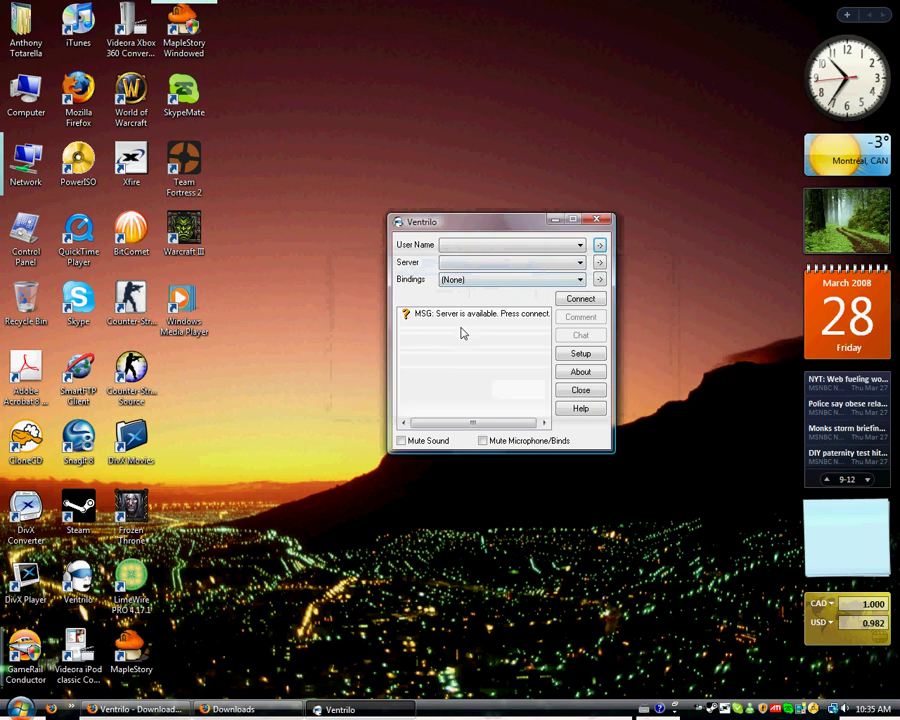
click(462, 333)
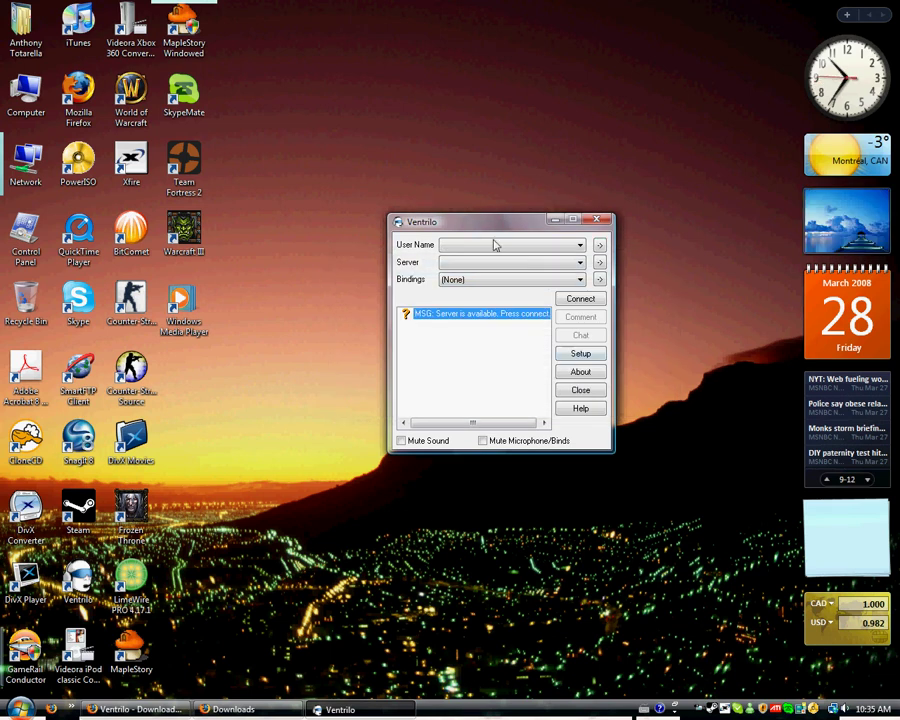
drag(497, 224, 440, 188)
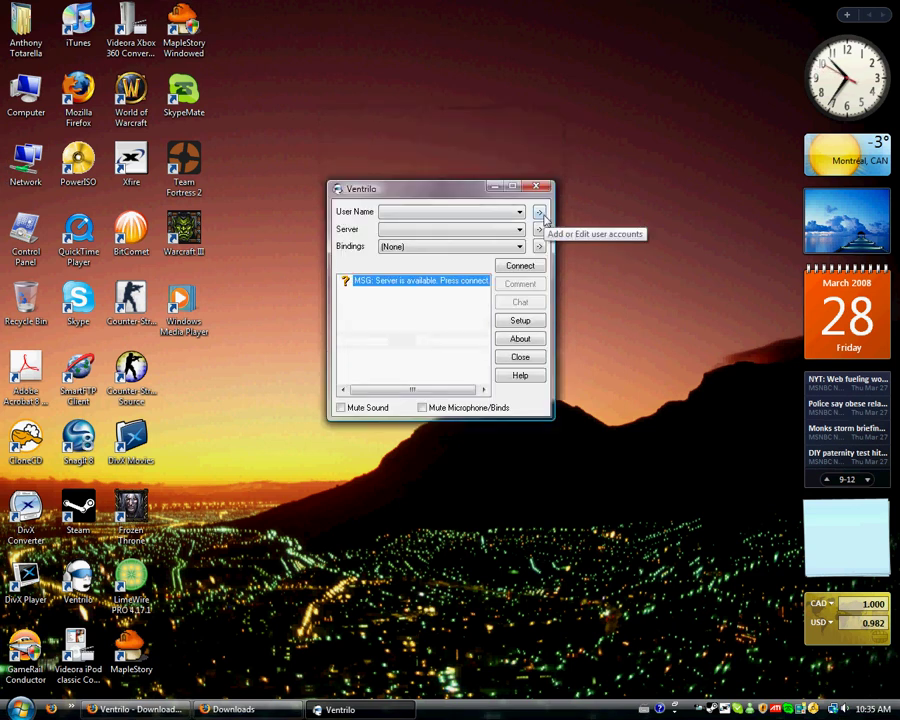
Step: Create a new user profile and set its phonetic name to 'The Terminator'
click(541, 215)
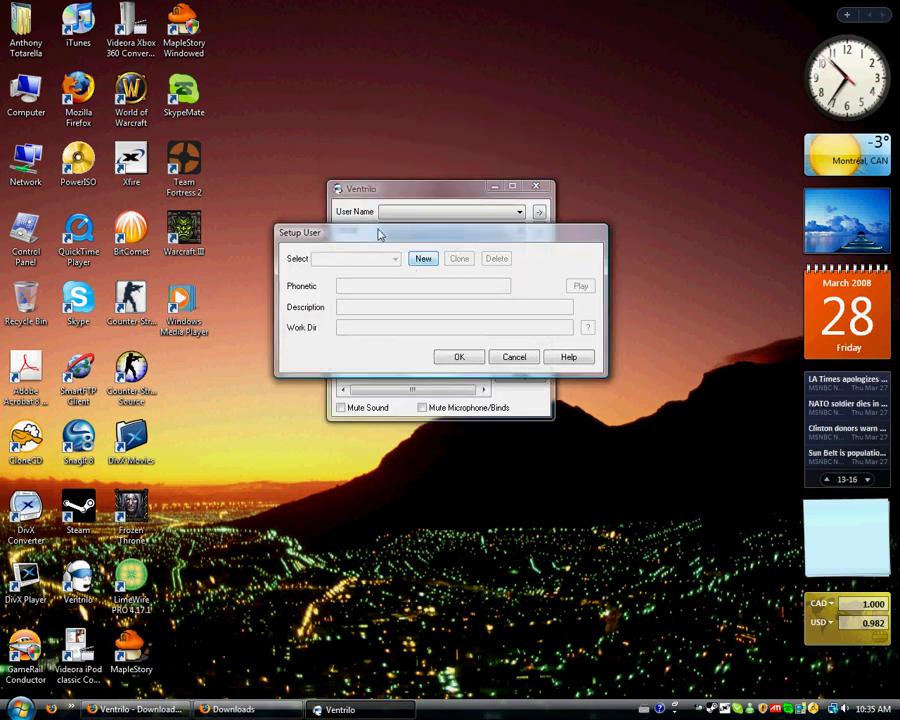
drag(379, 234, 283, 291)
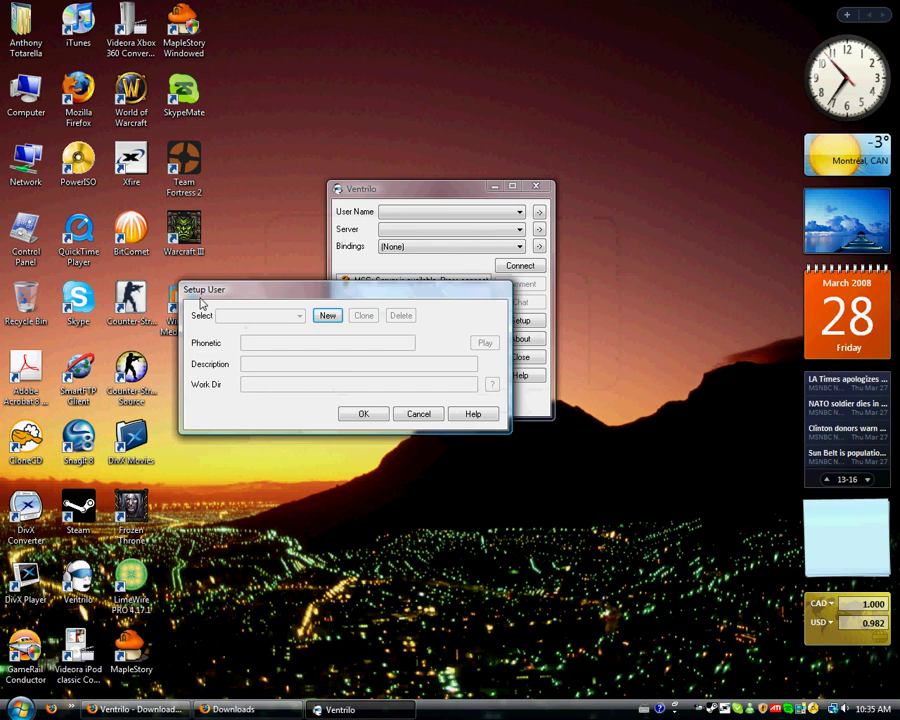
click(328, 316)
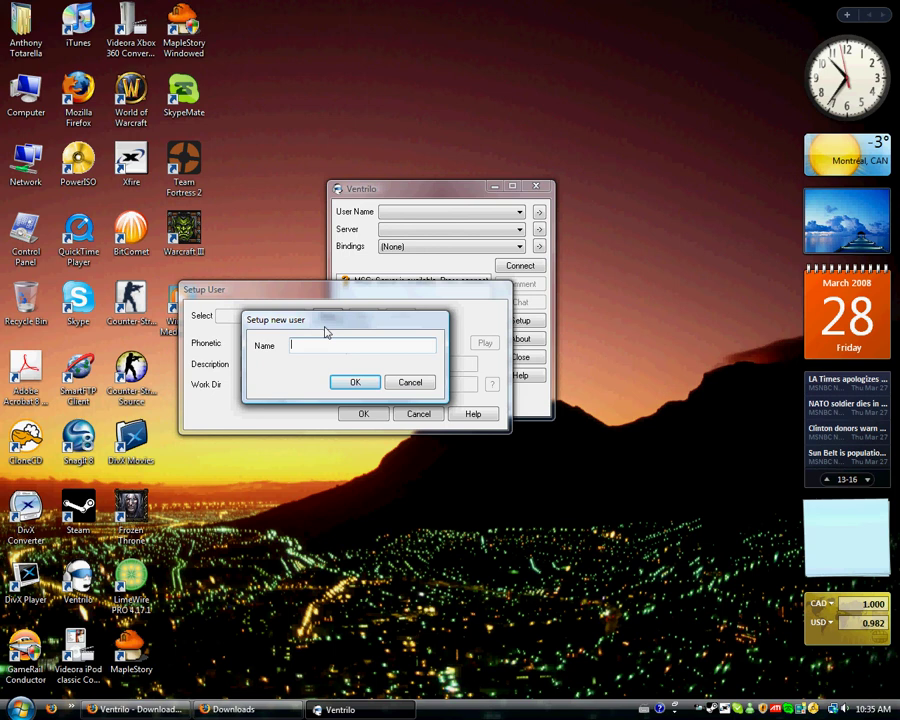
text(TheTerminator^Q)
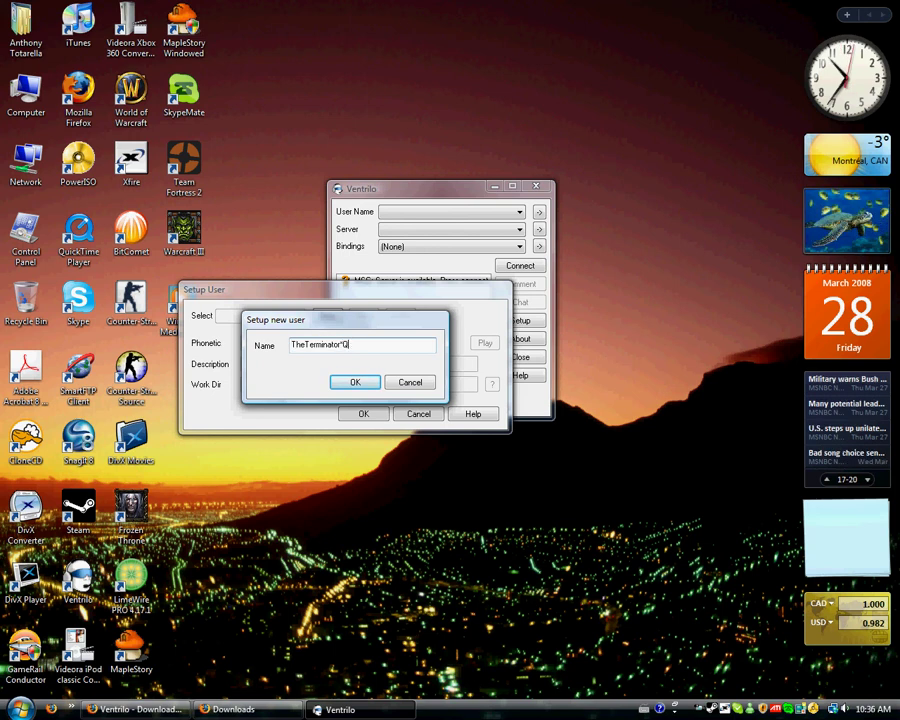
text(c)
key(Return)
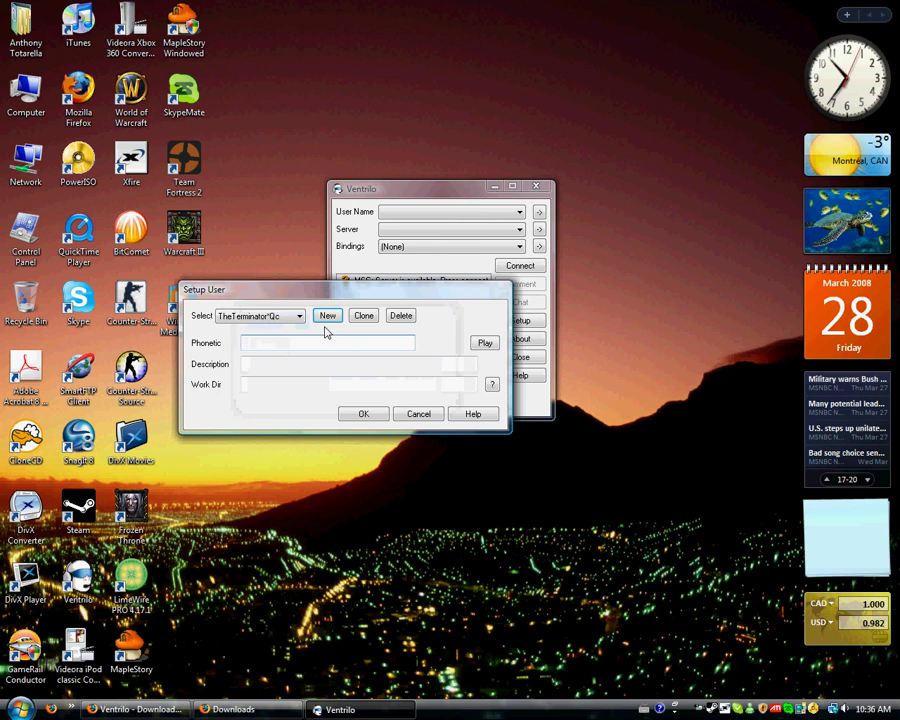
text(The)
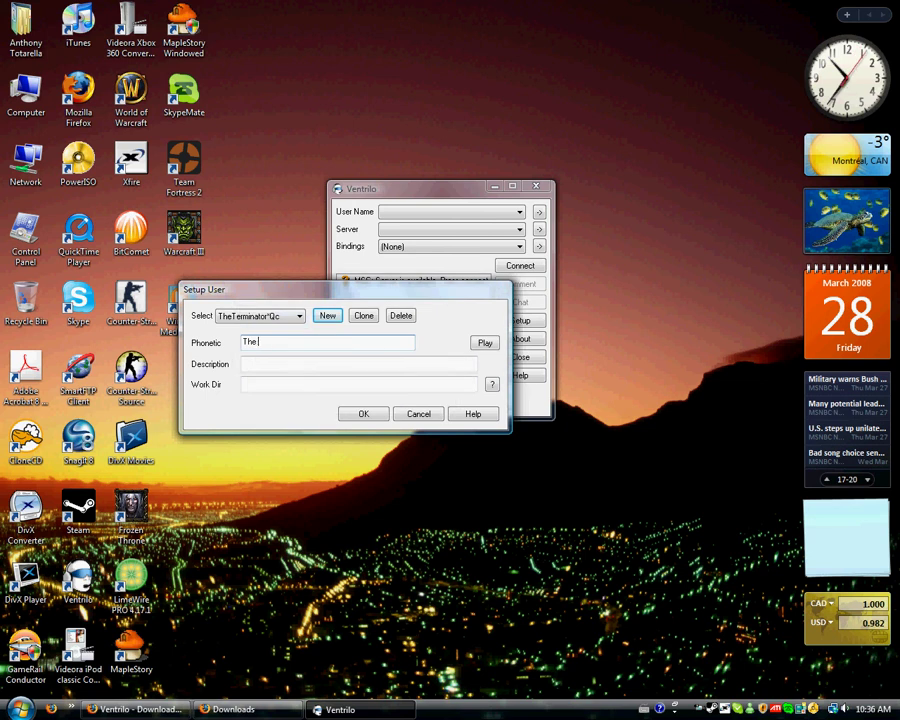
text( Terminator)
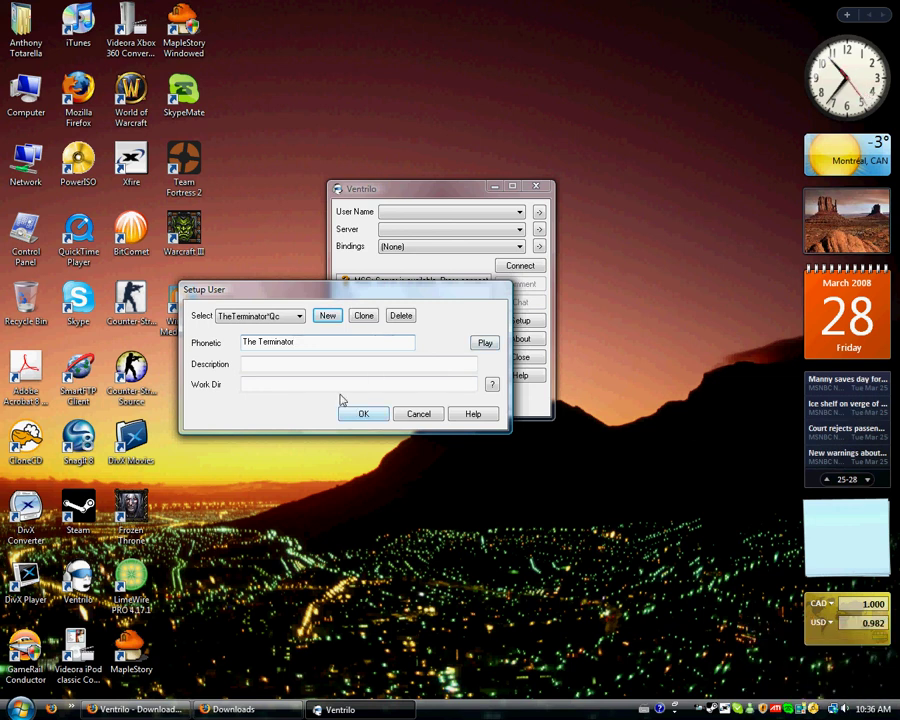
click(362, 416)
Step: Create a new server entry named 'Hellsgamers' in the Connection Editor
click(538, 229)
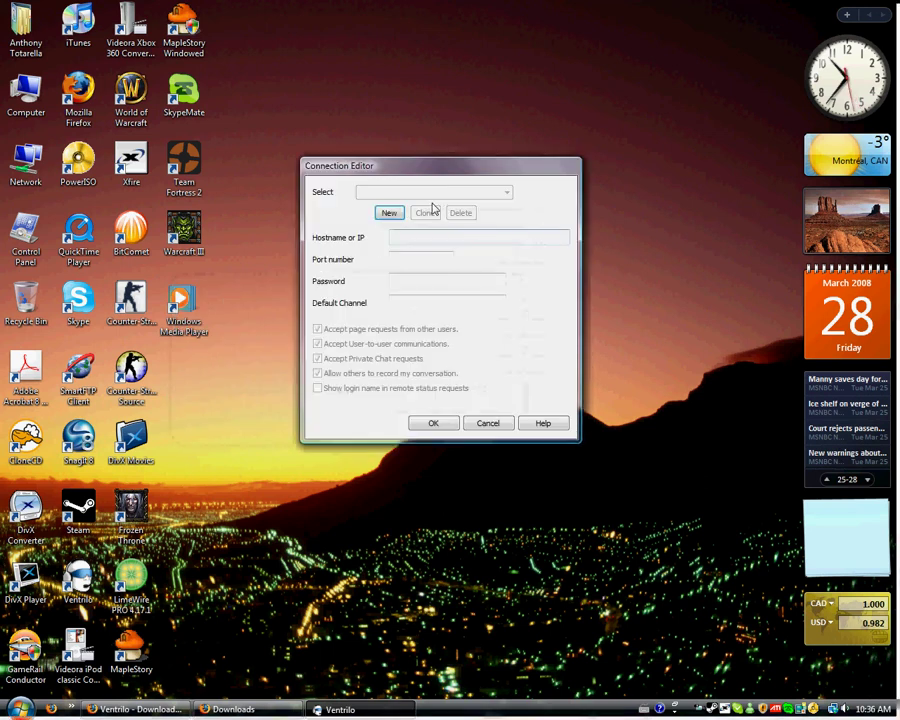
click(390, 211)
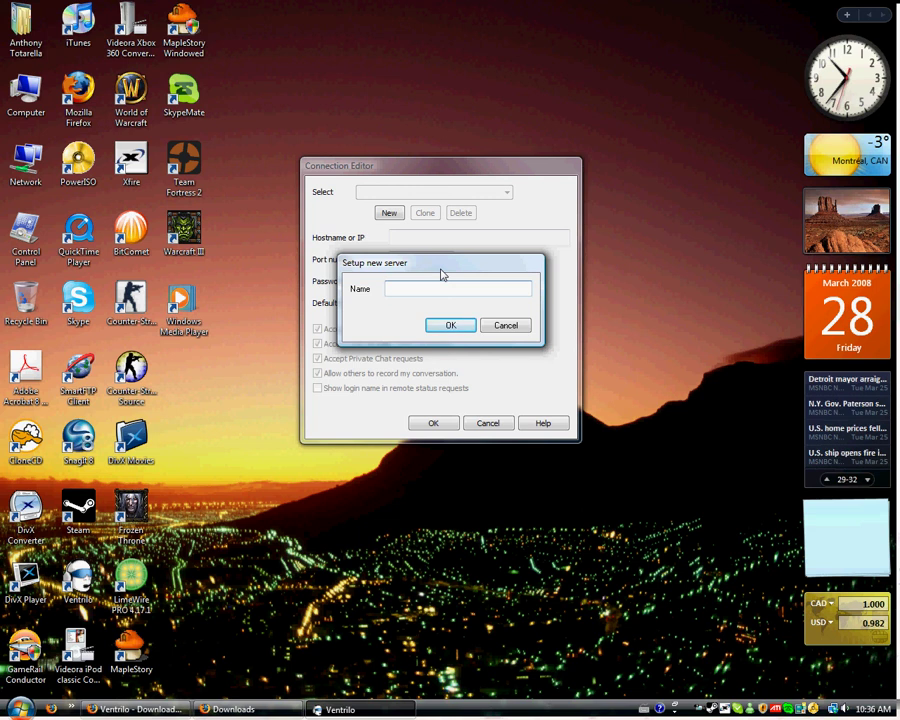
text(Hellsga)
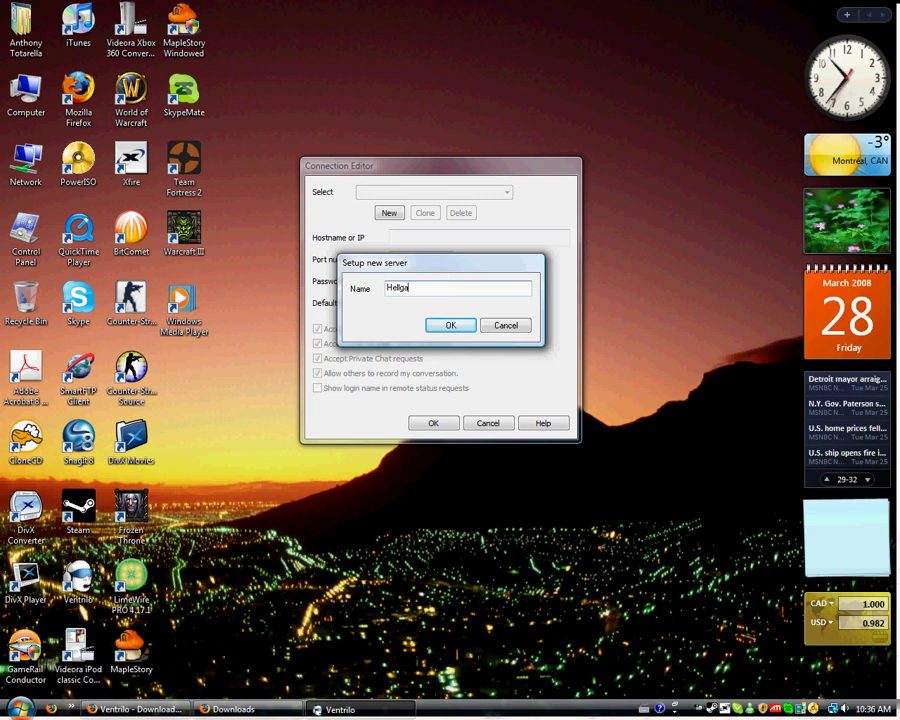
key(BackSpace)
key(BackSpace)
text(sgamers)
key(Return)
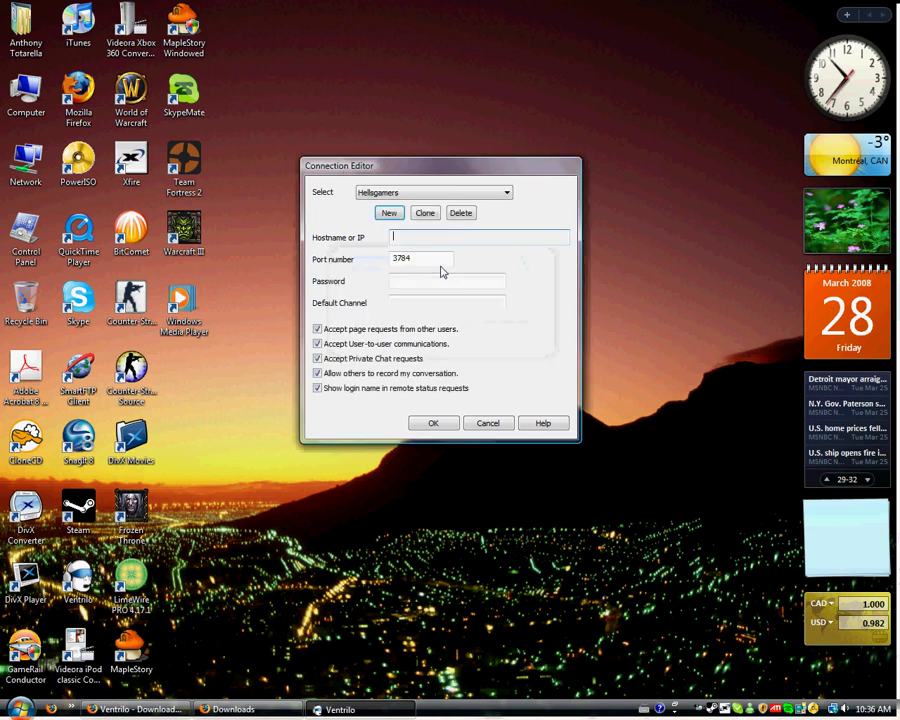
Step: Open hellsgamers.com's Ventrilo page in Firefox and copy the vent.hellsgamers.com hostname
key(alt+Tab)
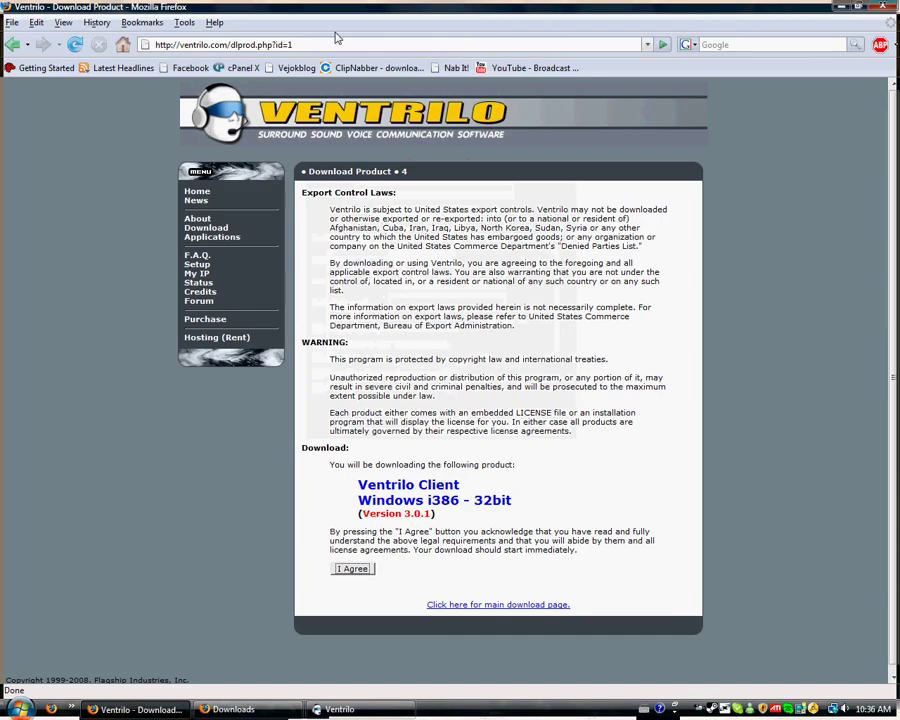
click(335, 40)
text(hells)
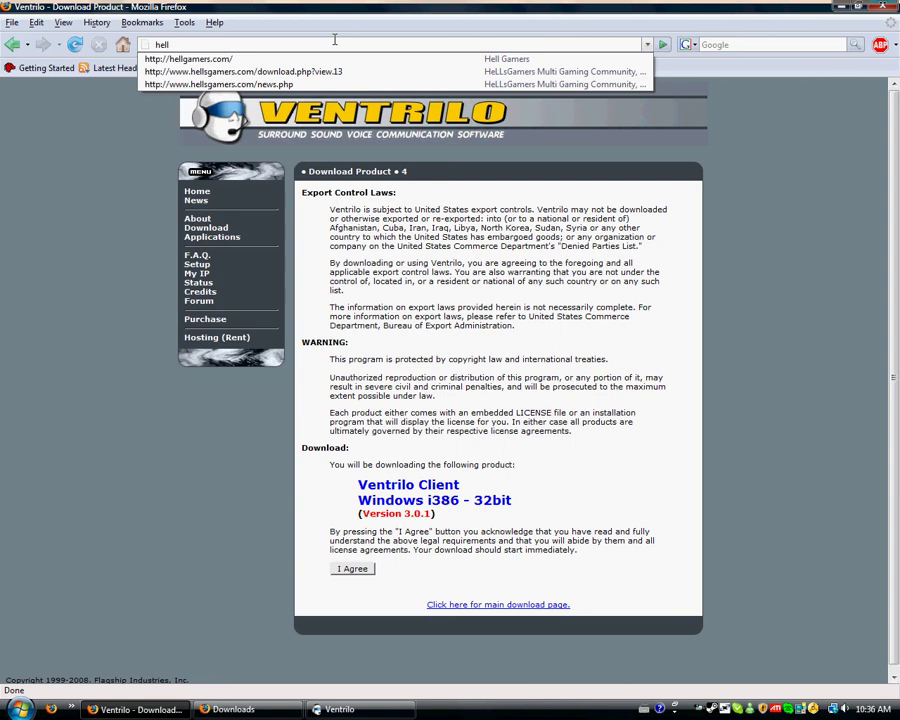
text(gamers.com)
key(Return)
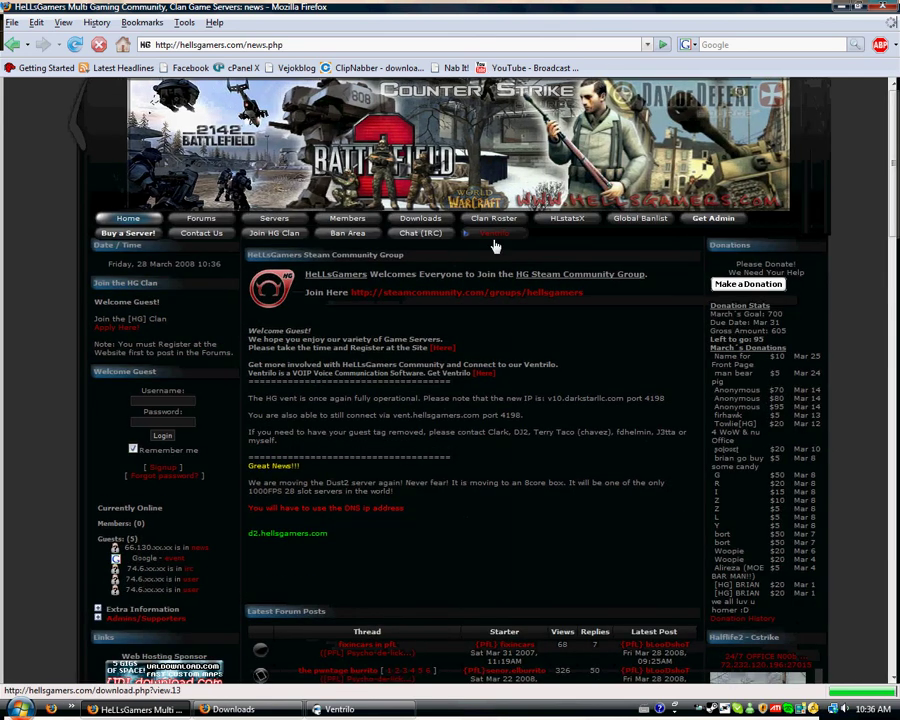
click(496, 240)
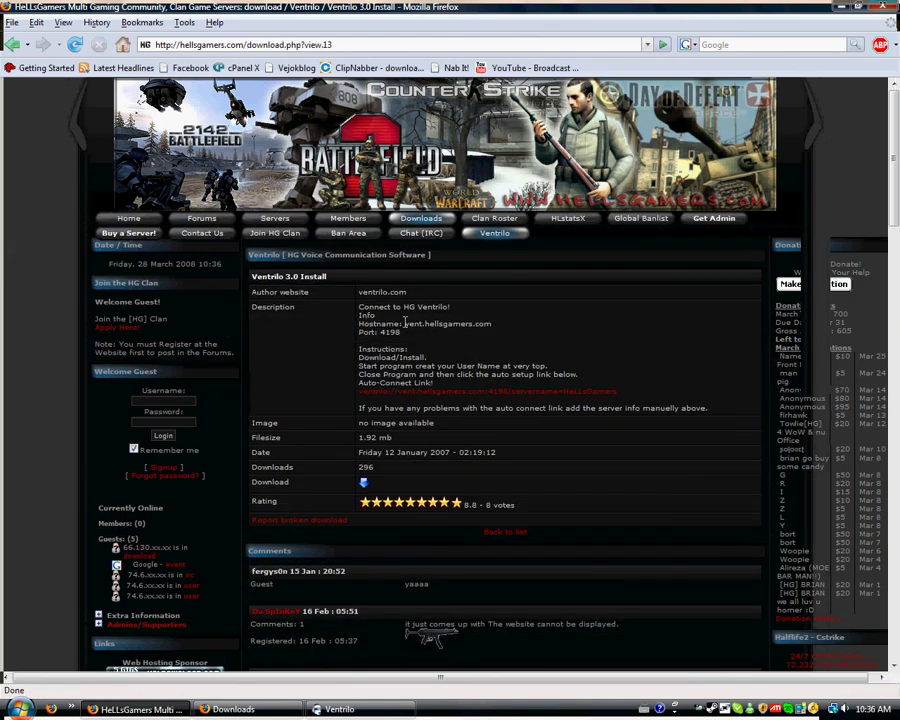
drag(405, 324, 492, 330)
right_click(474, 329)
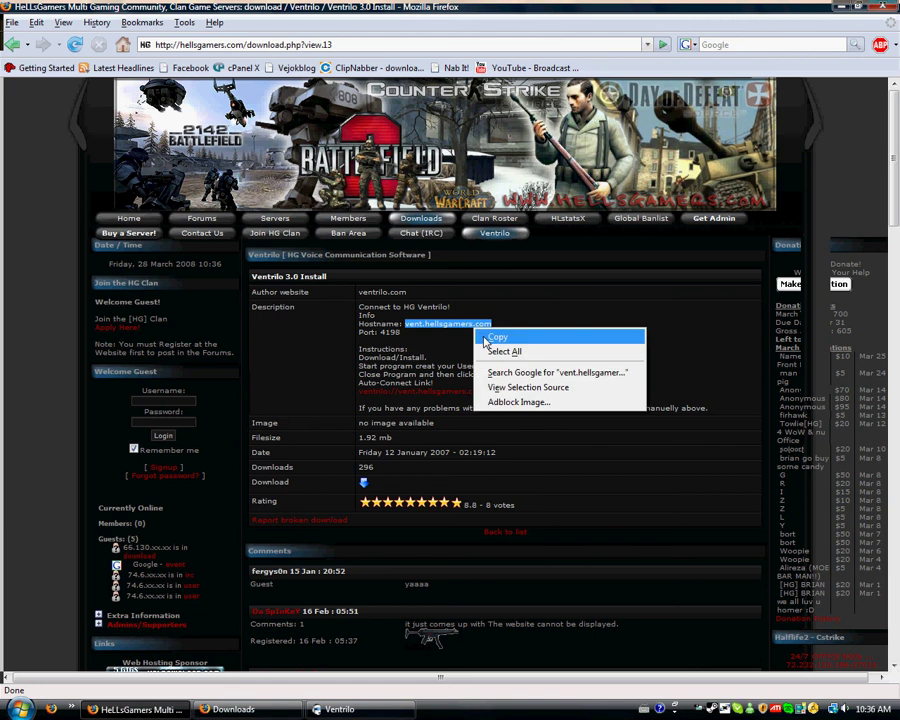
click(497, 338)
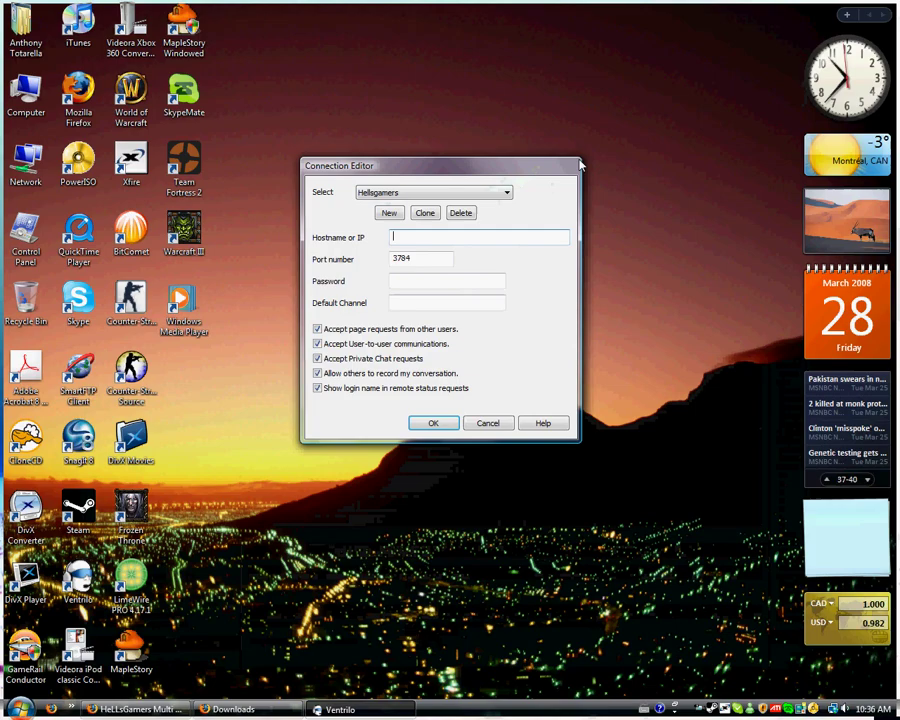
Step: Paste vent.hellsgamers.com as the hostname and copy port 4198 from the HeLLsGamers page
right_click(545, 238)
click(548, 287)
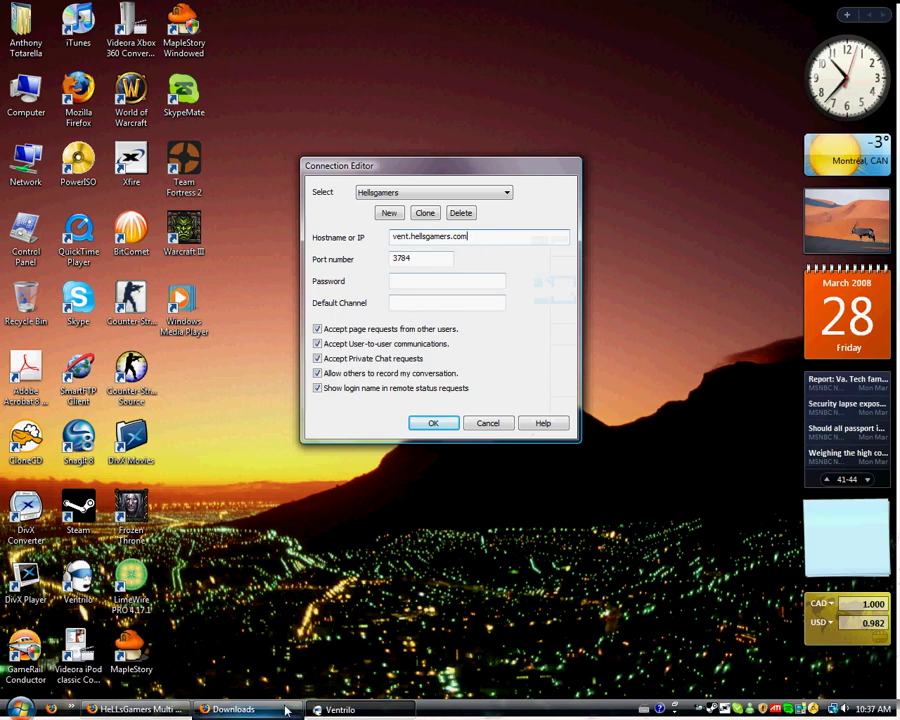
click(163, 705)
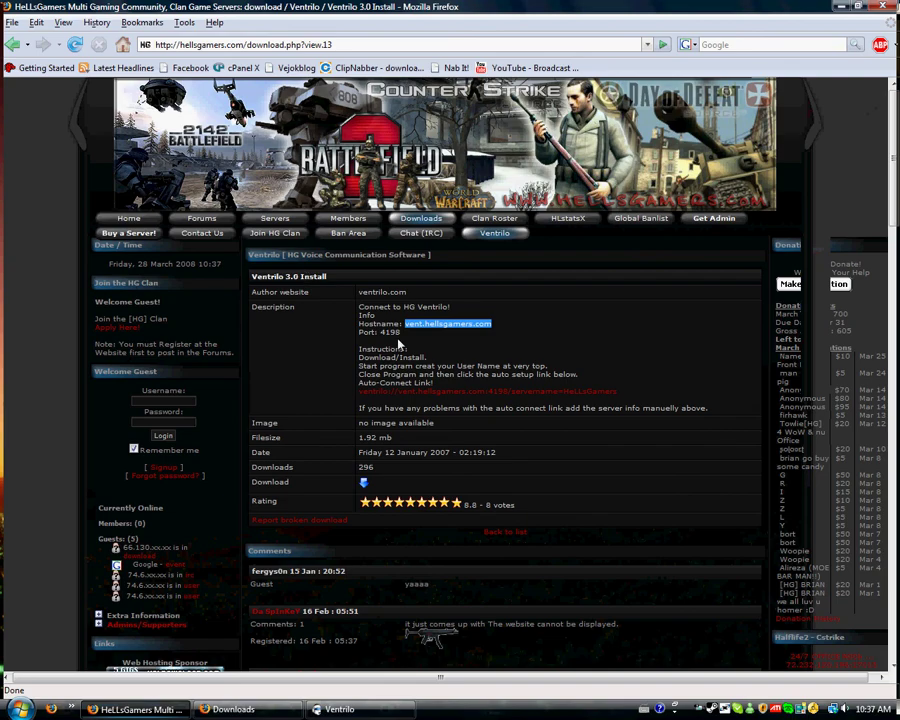
drag(401, 332, 380, 327)
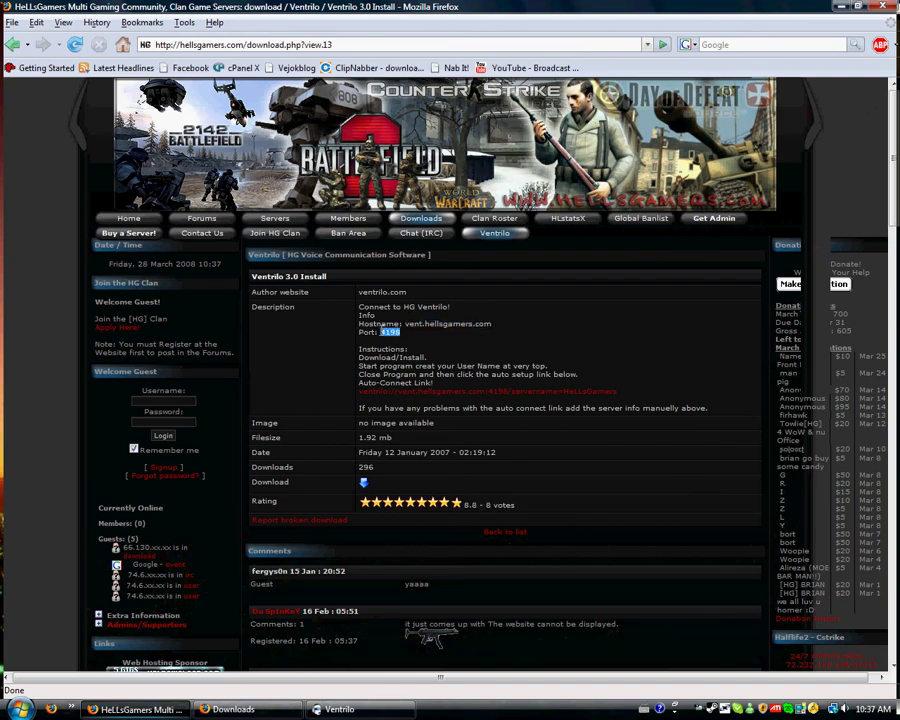
right_click(390, 342)
click(408, 349)
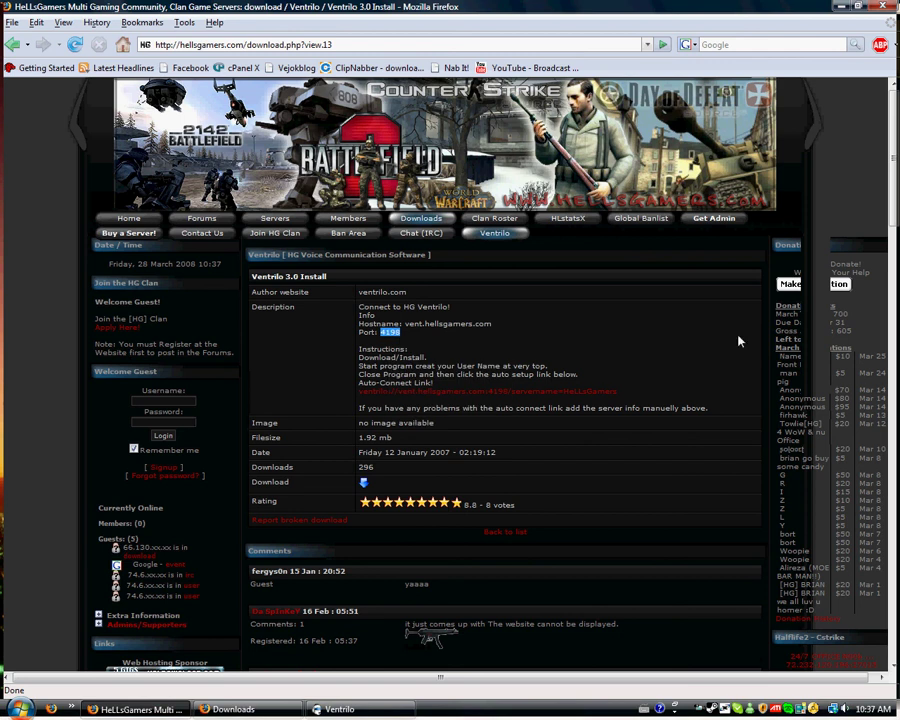
Step: Replace port 3784 with 4198, leaving password and default channel blank
click(840, 6)
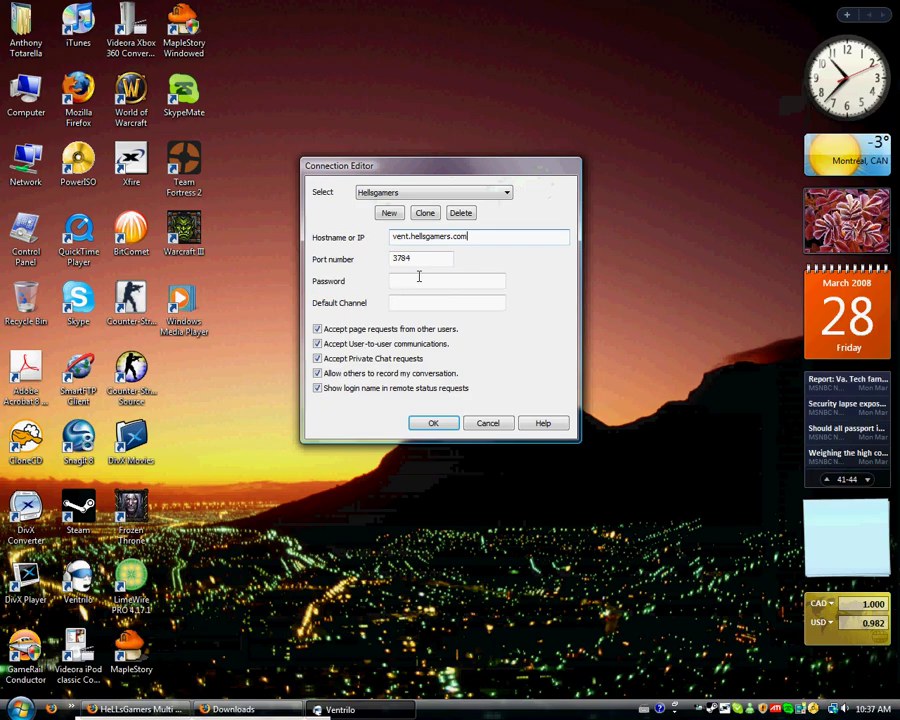
drag(425, 260, 311, 268)
right_click(405, 259)
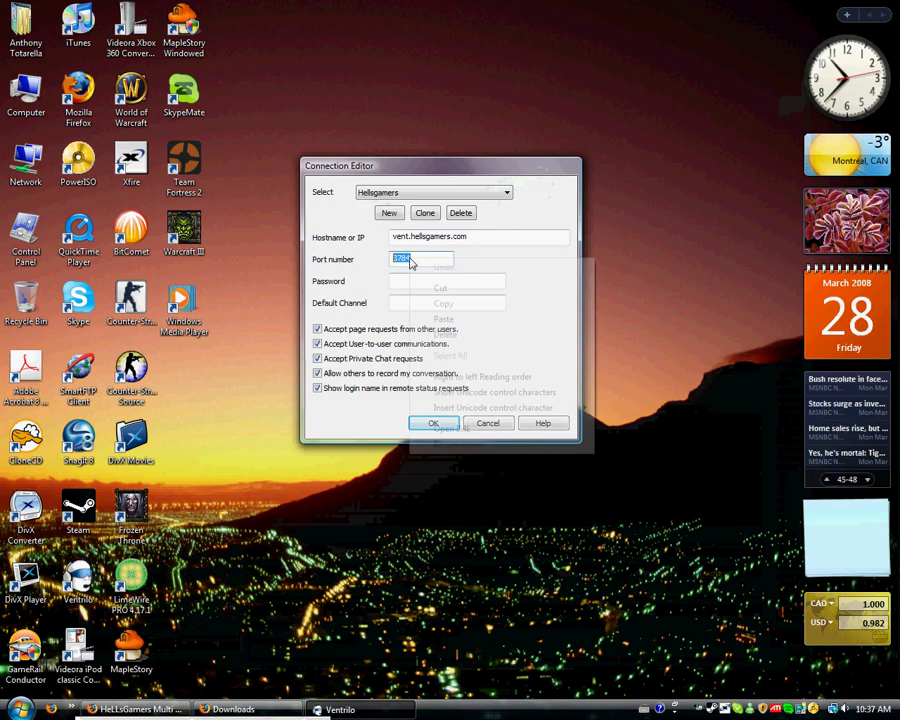
click(443, 321)
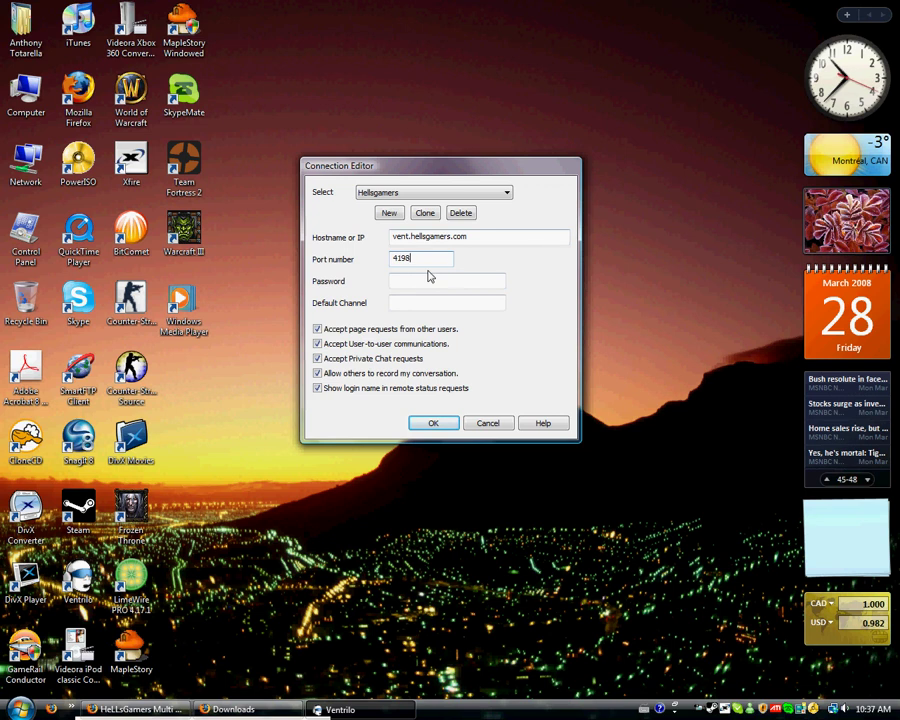
click(418, 280)
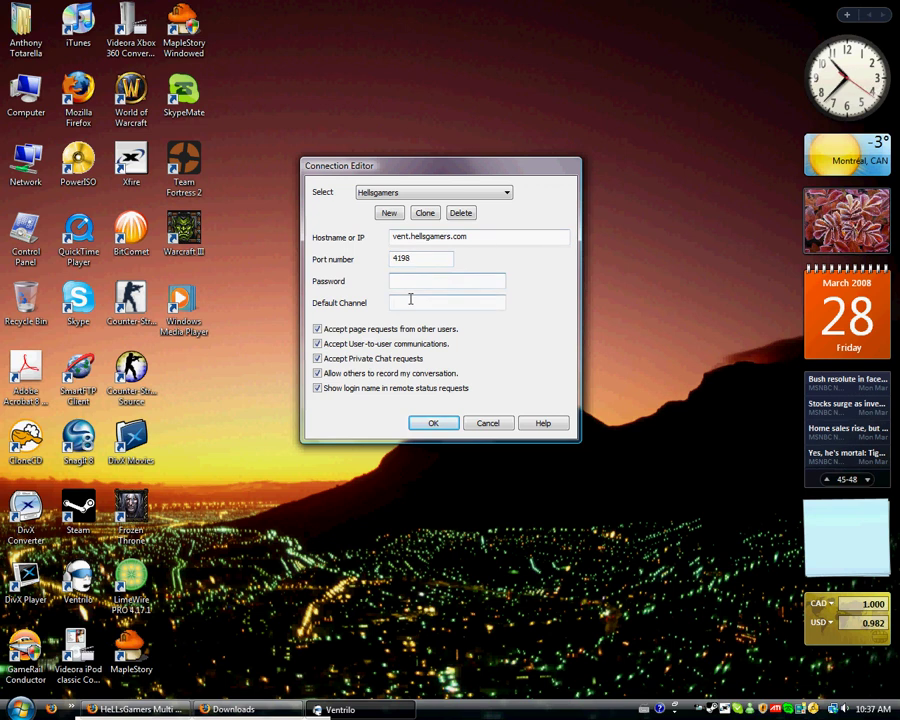
click(410, 298)
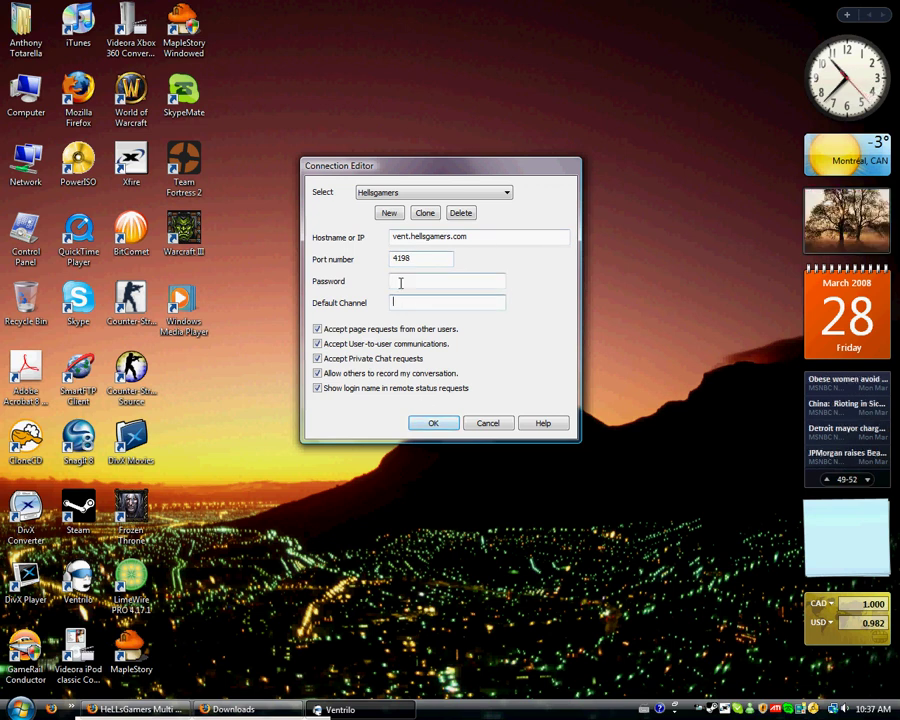
click(400, 283)
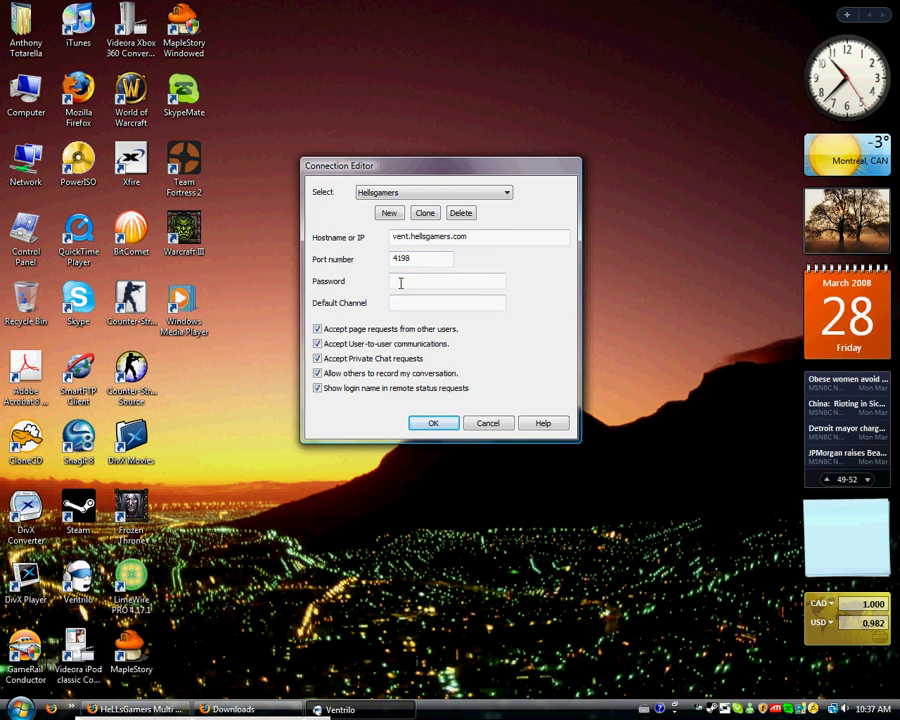
Step: Save the Hellsgamers connection, connect to the server, and close the message of the day
click(432, 423)
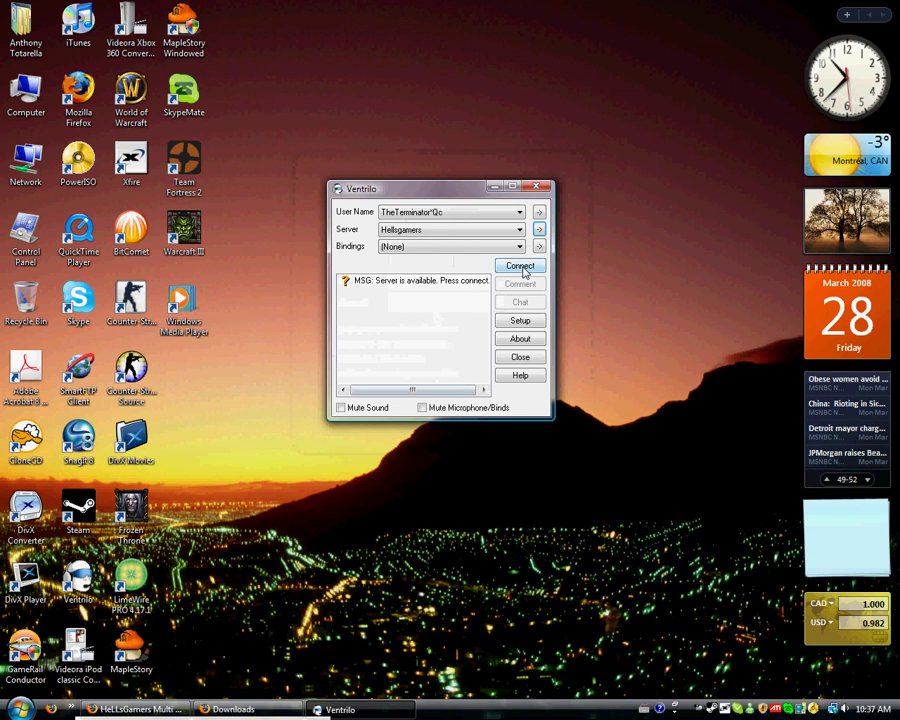
click(521, 267)
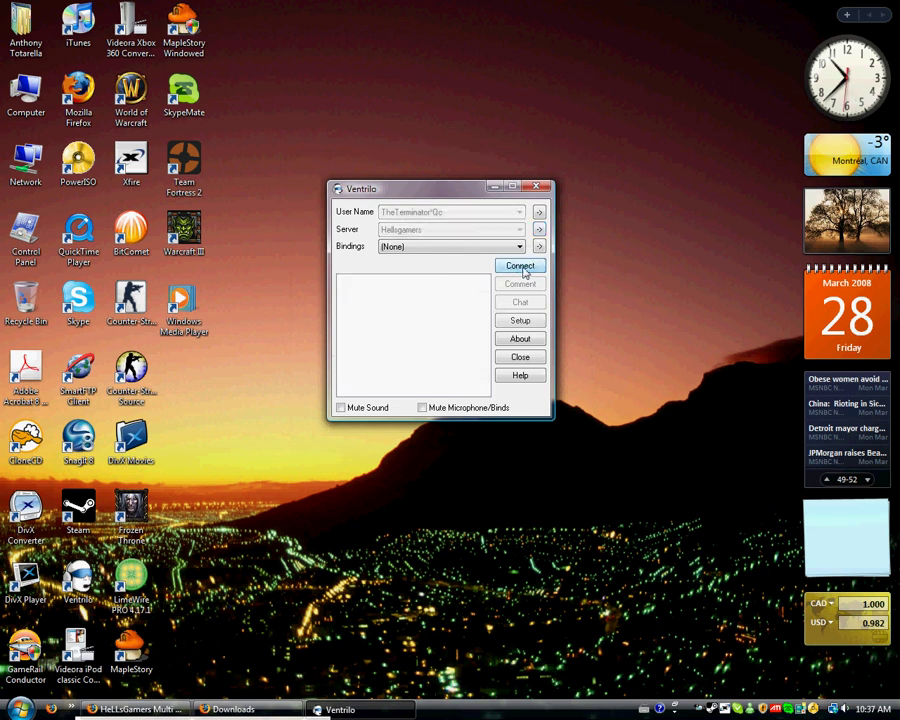
click(520, 268)
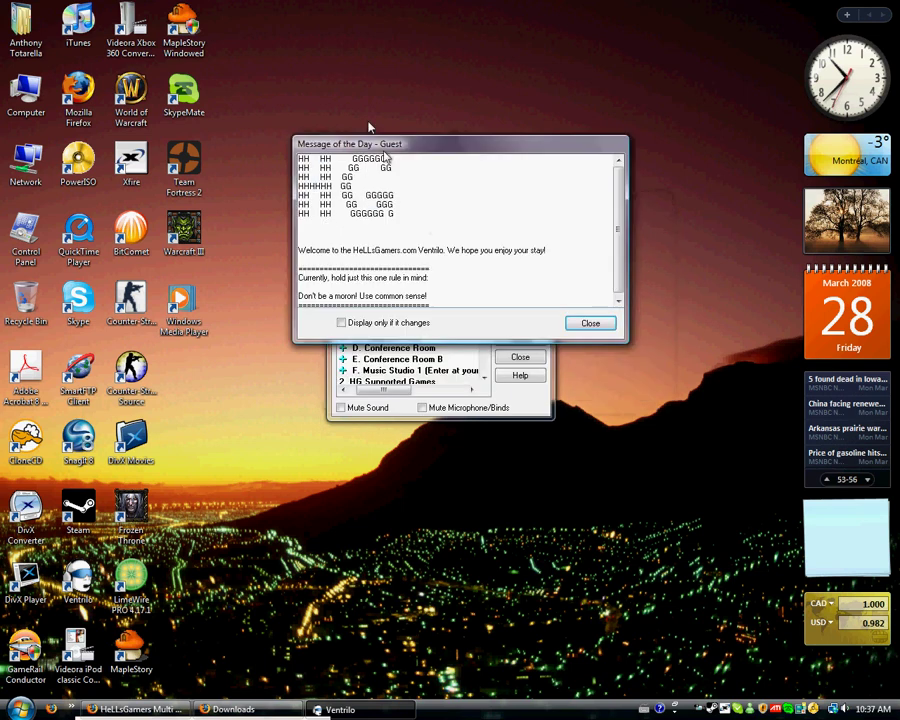
click(575, 293)
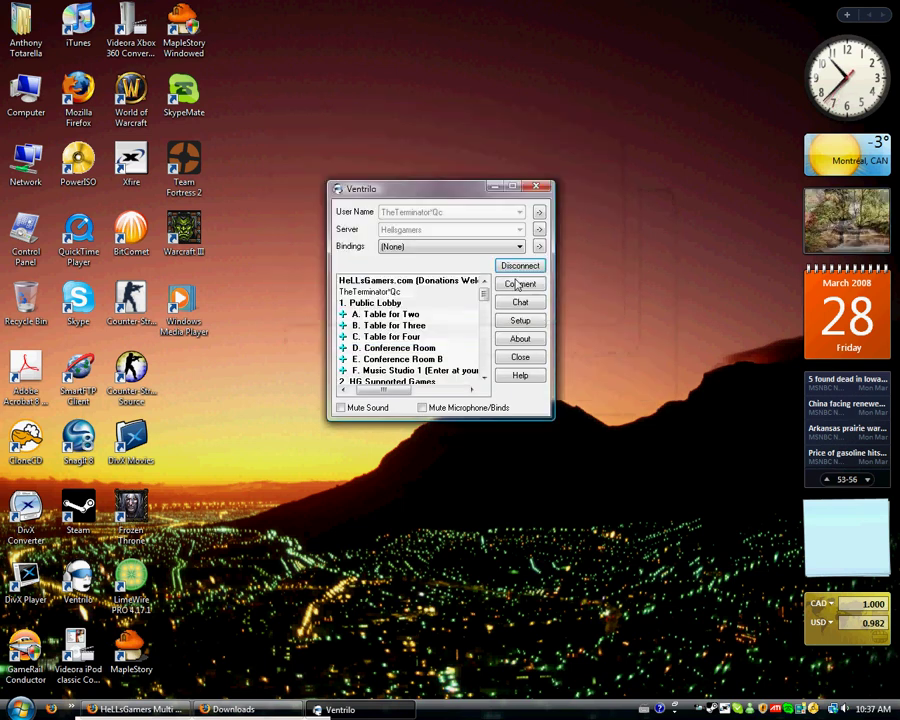
drag(430, 187, 436, 157)
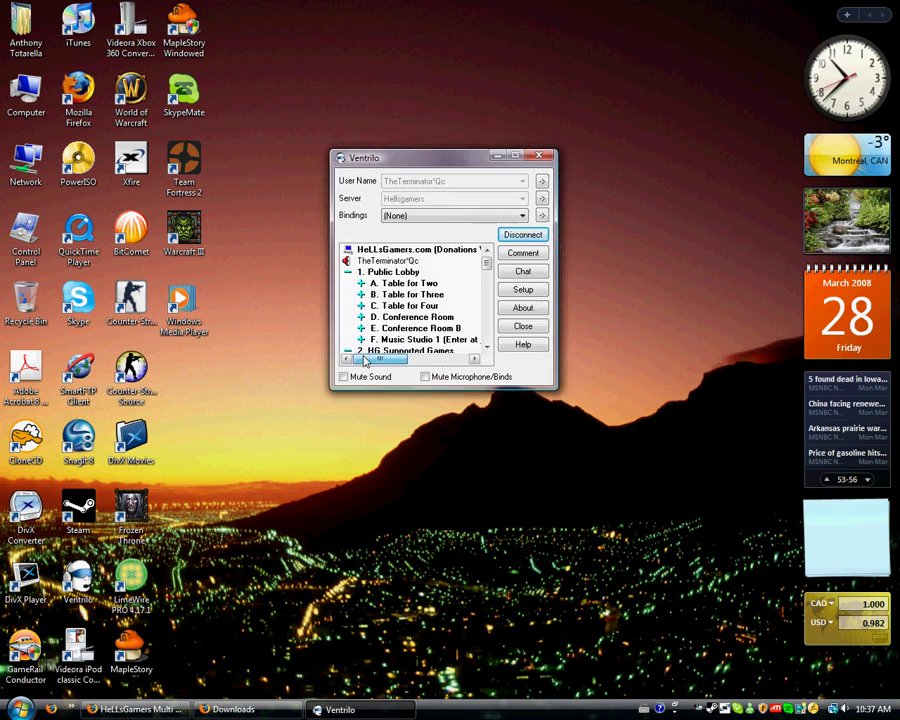
Step: In Setup, enable the push-to-talk hotkey and assign it to Mouse Button 3
click(531, 292)
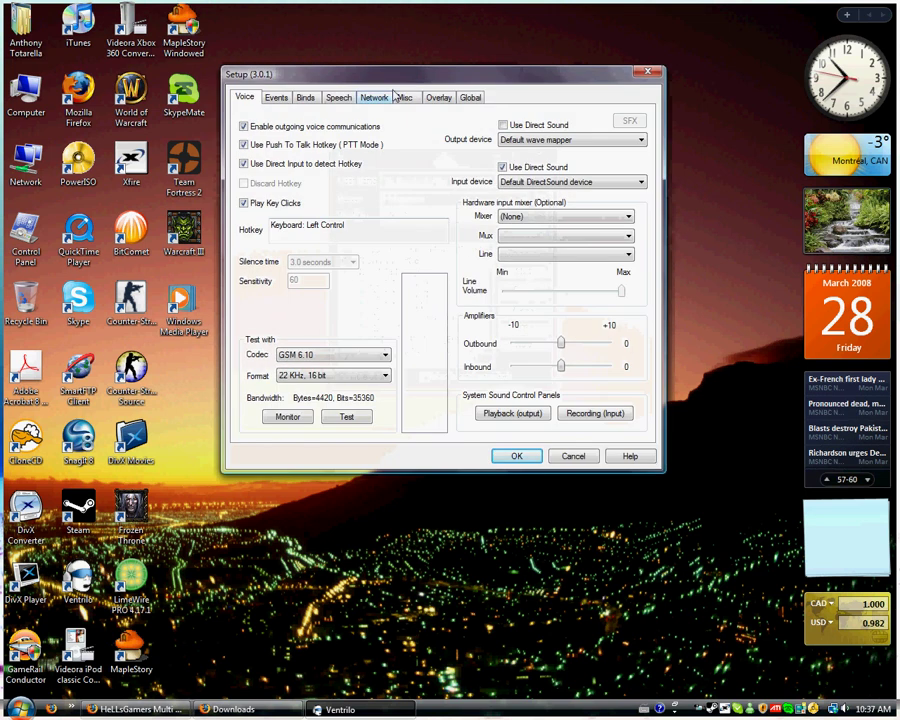
drag(469, 83, 492, 82)
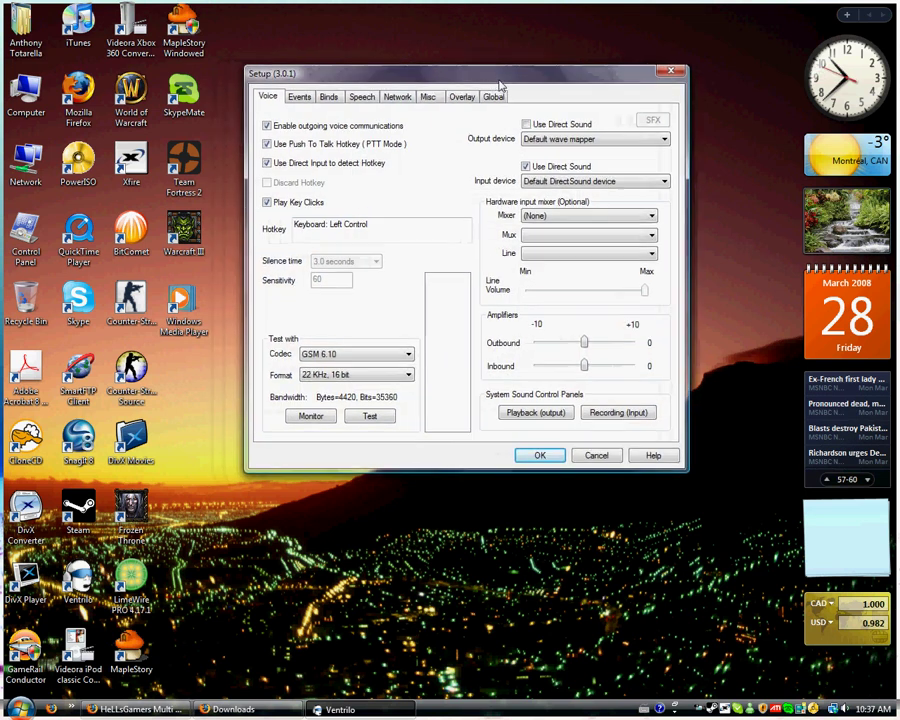
click(268, 144)
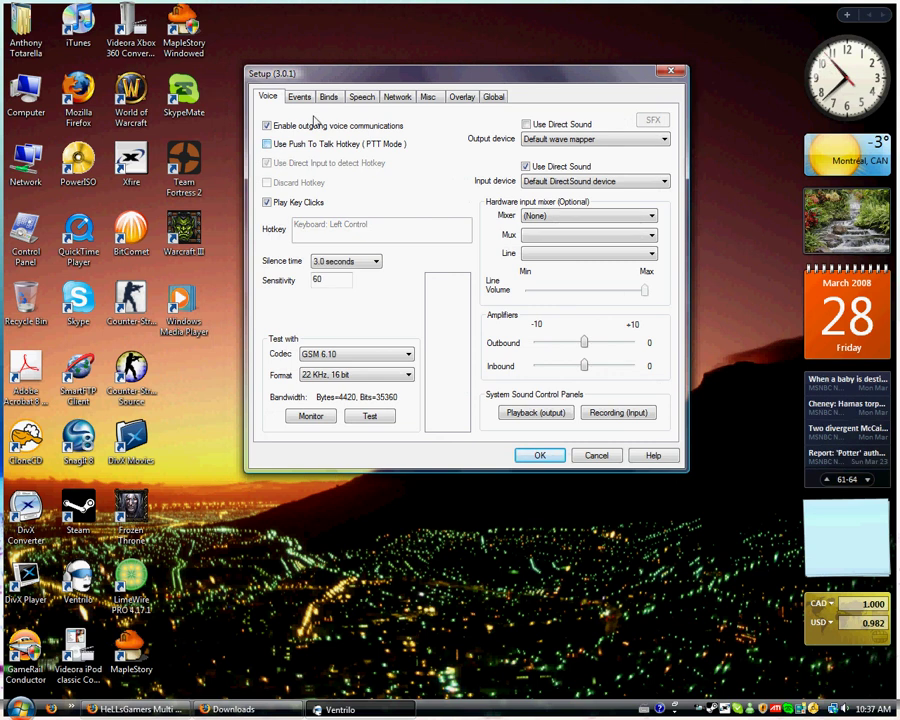
drag(359, 85, 408, 90)
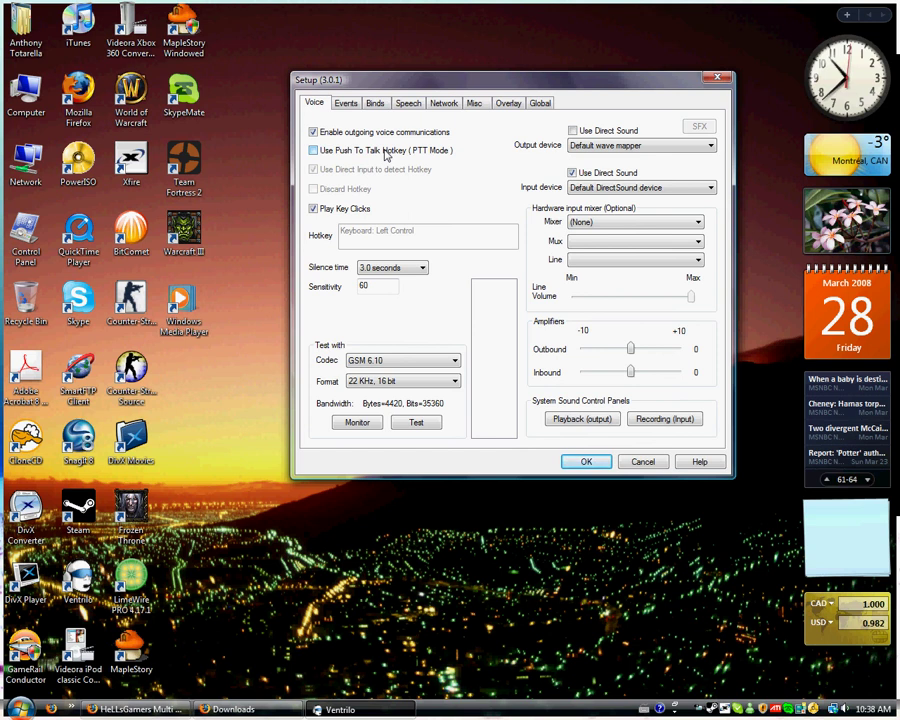
click(386, 151)
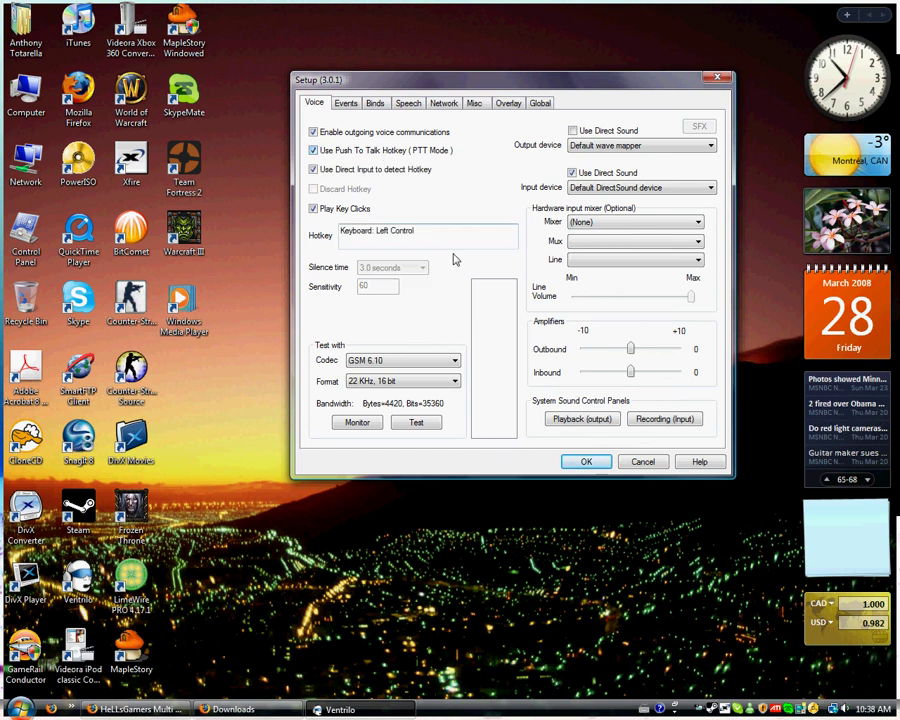
click(443, 238)
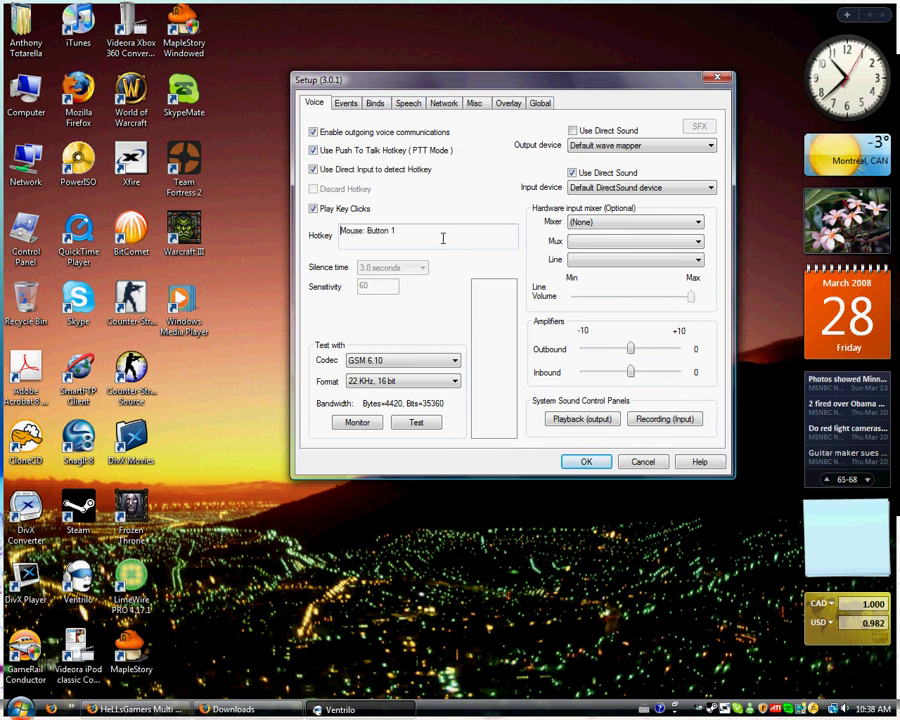
middle_click(428, 238)
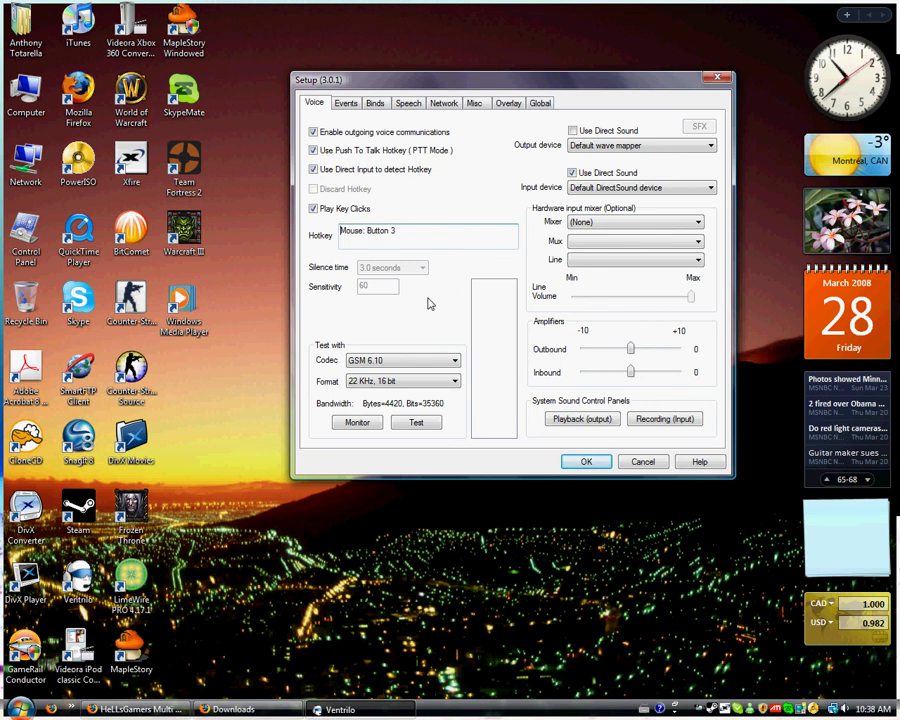
Step: Choose Microphone (USB Audio Device) as the input device and save the voice settings
click(615, 189)
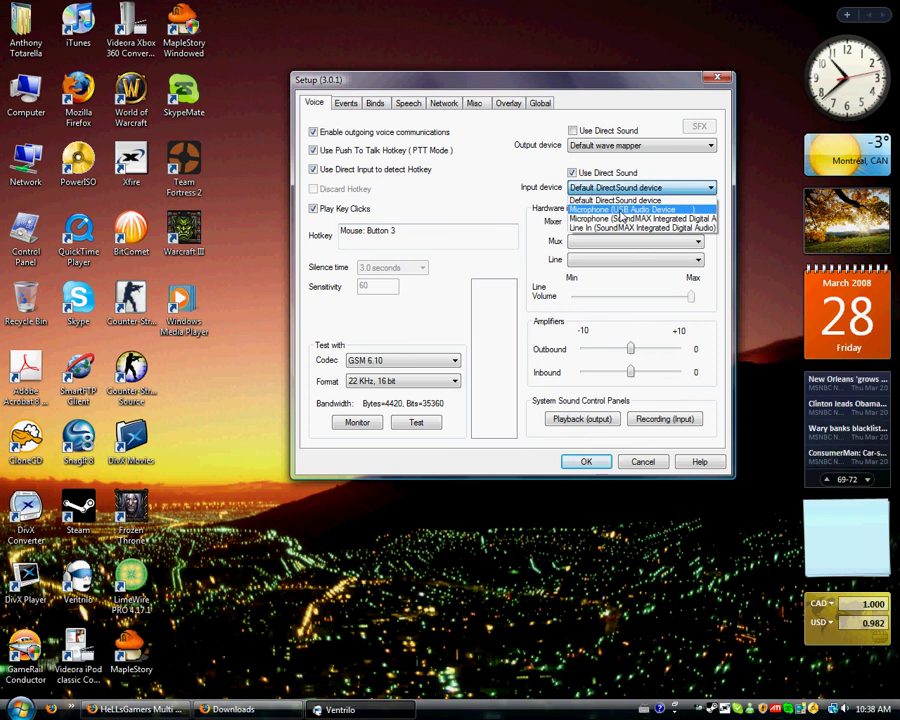
click(619, 211)
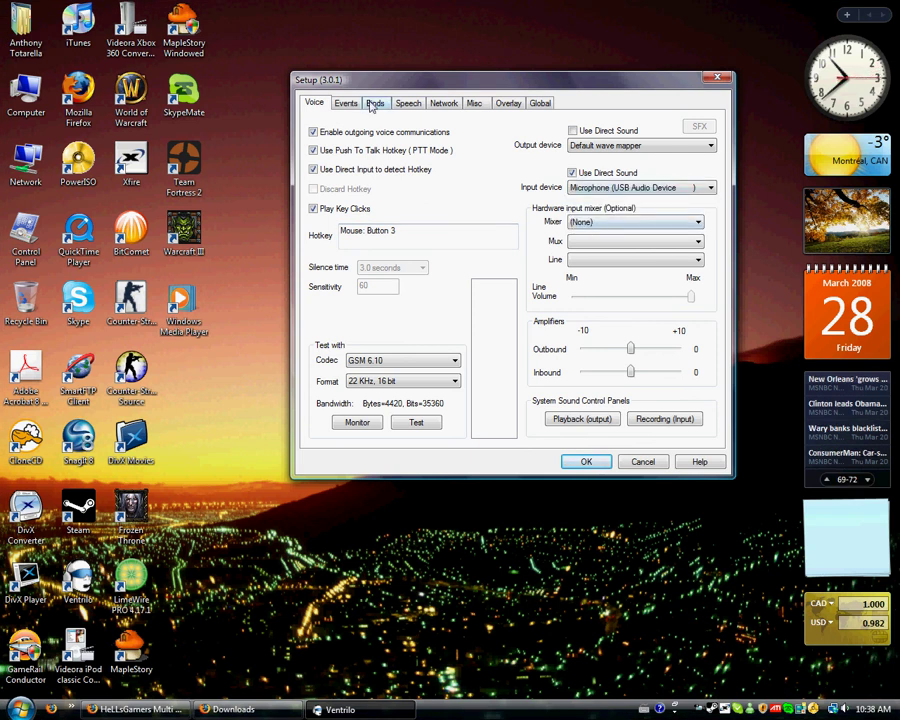
click(584, 461)
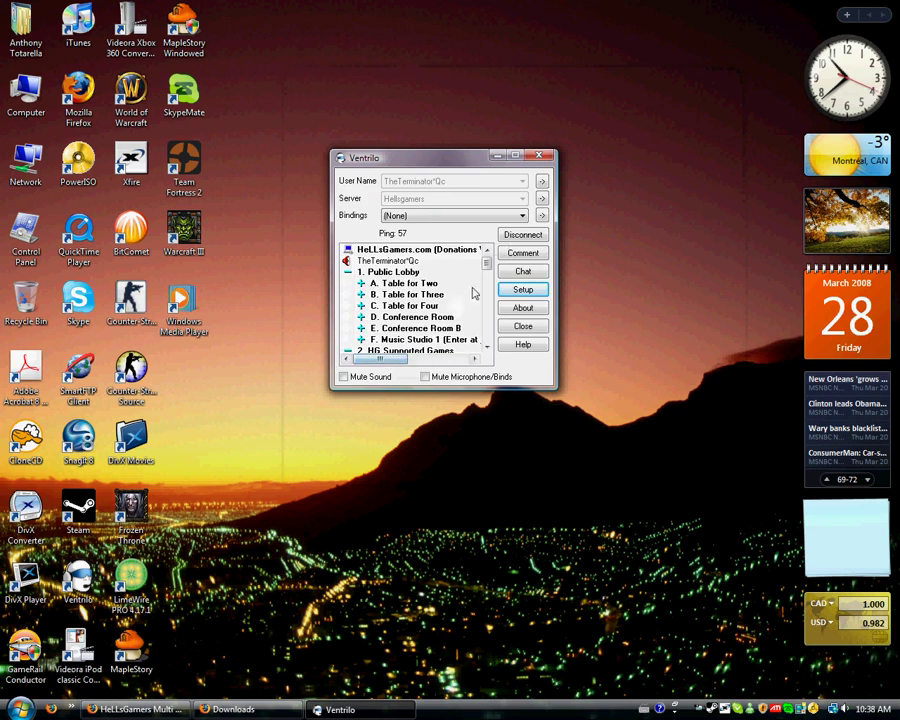
key(v)
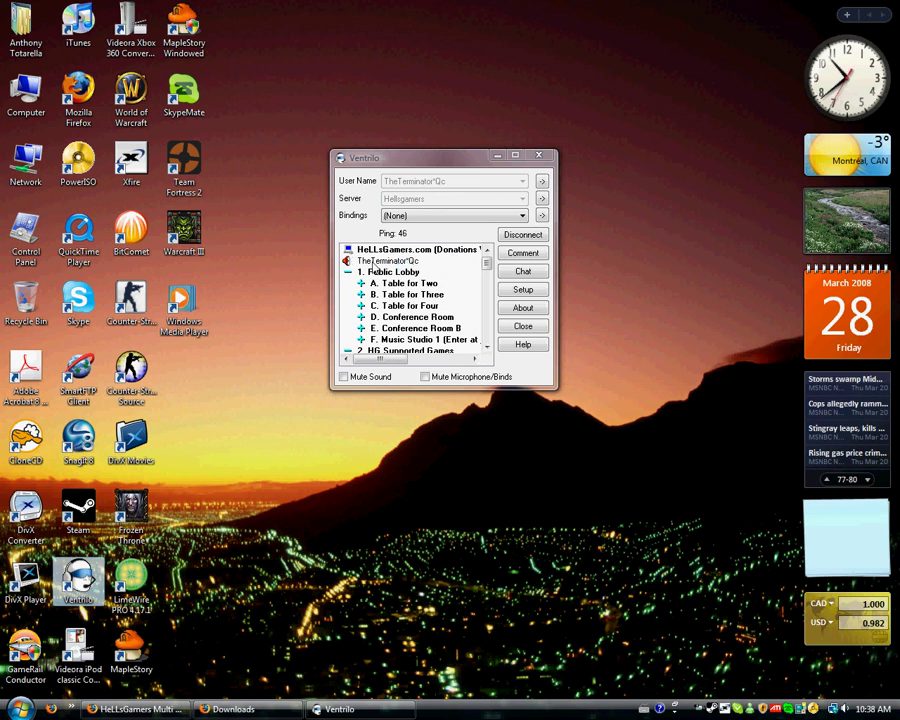
click(350, 261)
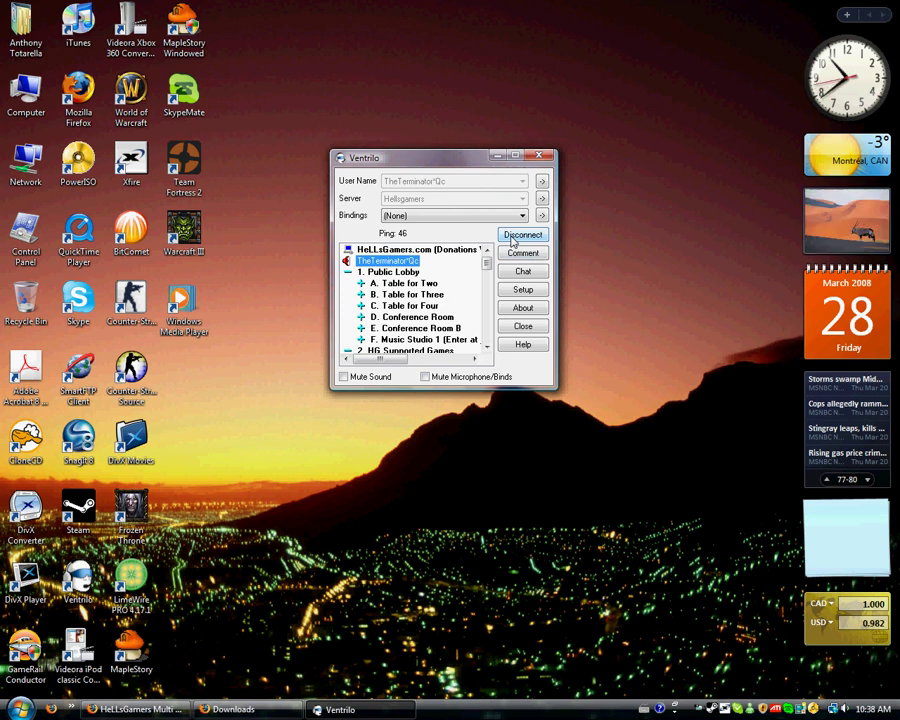
click(698, 711)
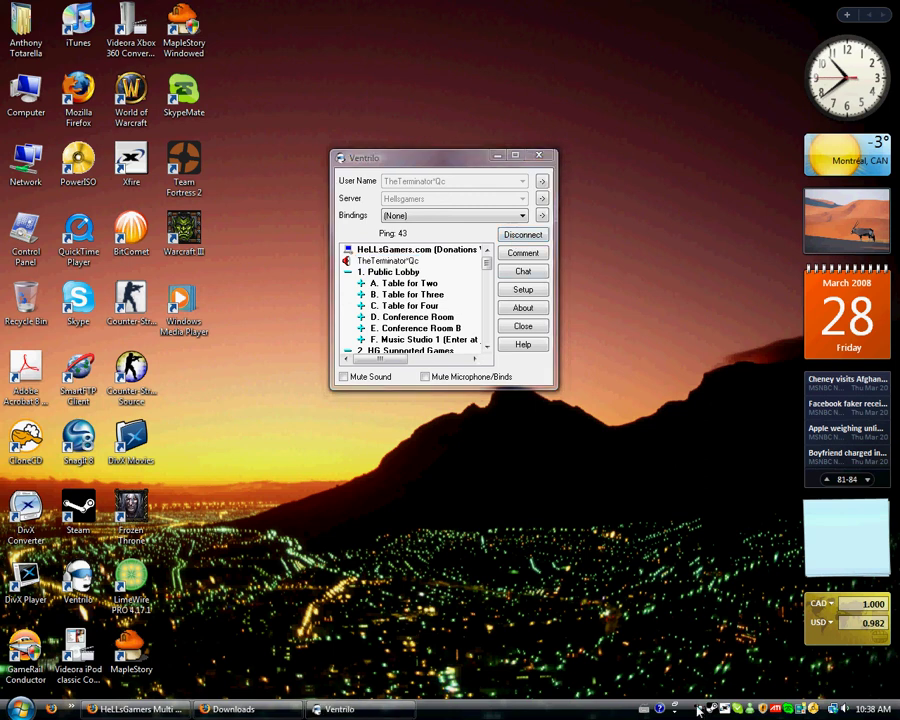